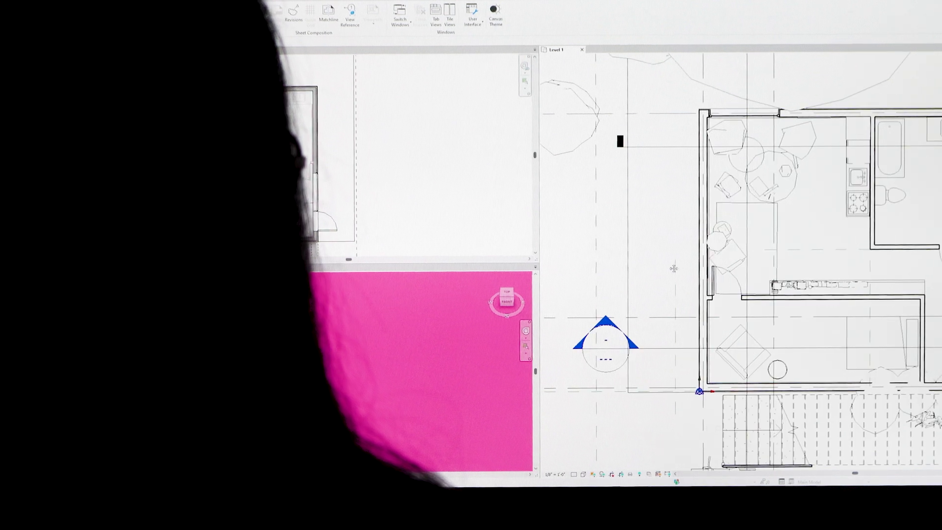
scroll(659, 264, "up", 1)
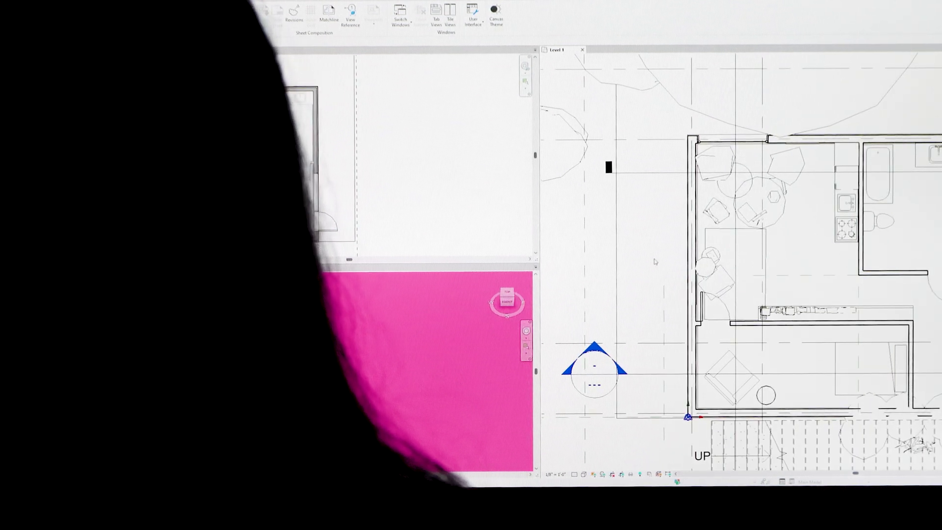
key("v")
key("v")
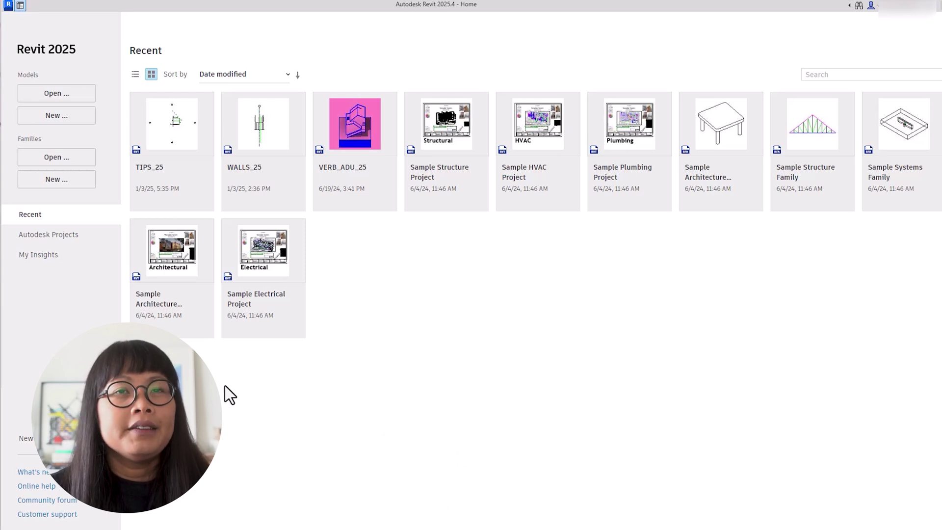
Step: Create a new project from the default.rte template in the English-Imperial folder
left_click(57, 116)
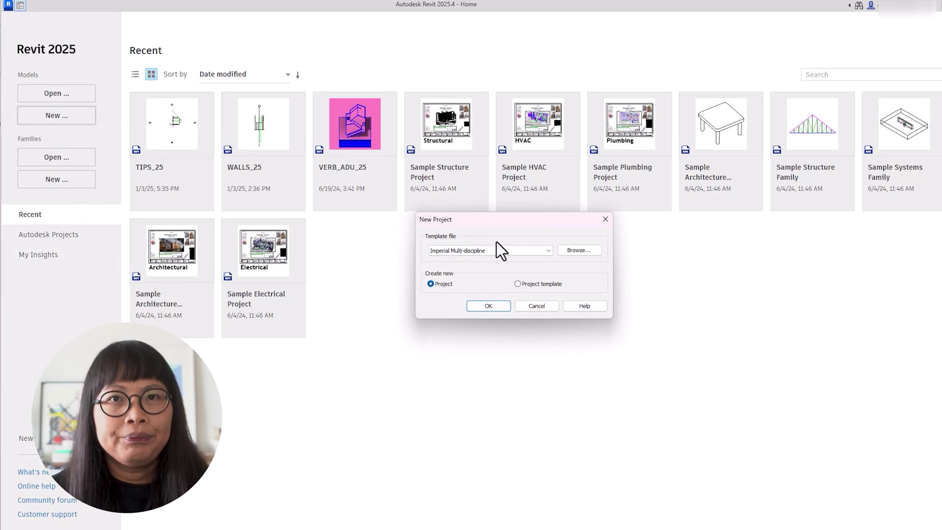
left_click(581, 252)
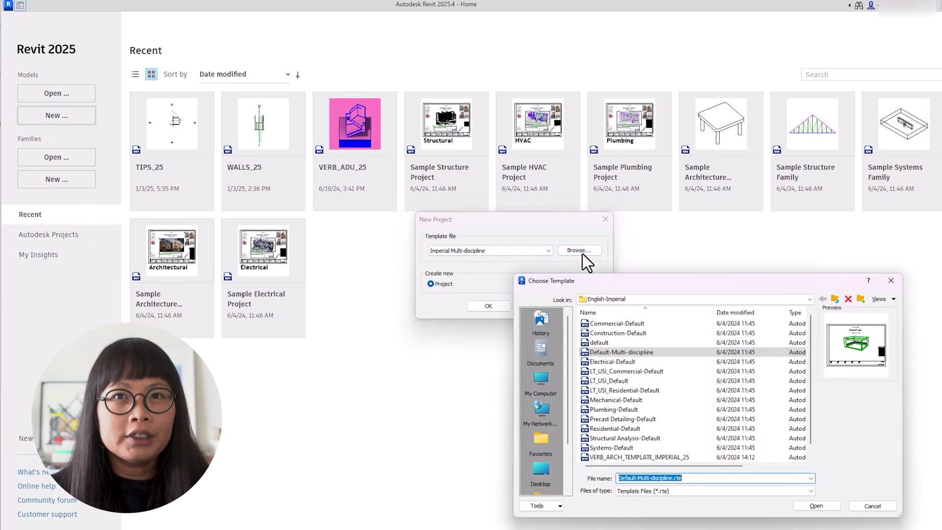
left_click_drag(569, 275, 432, 184)
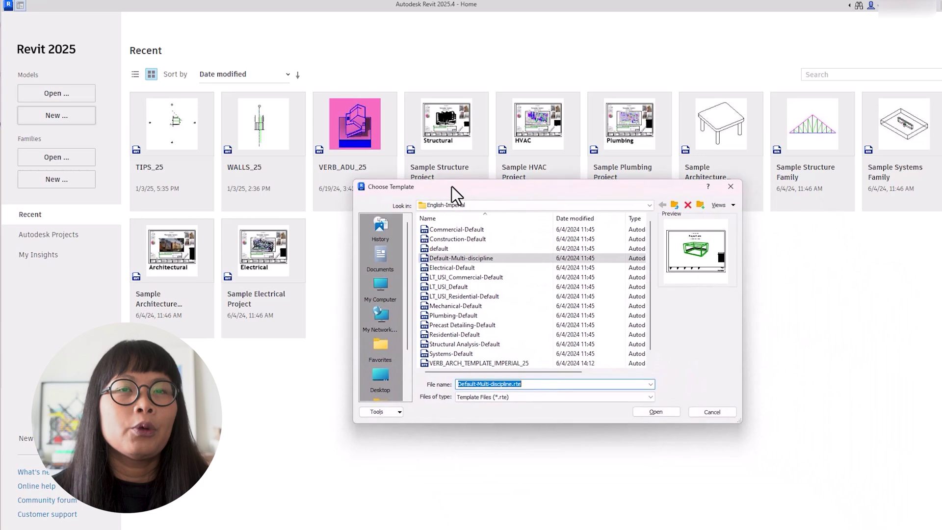
left_click(442, 250)
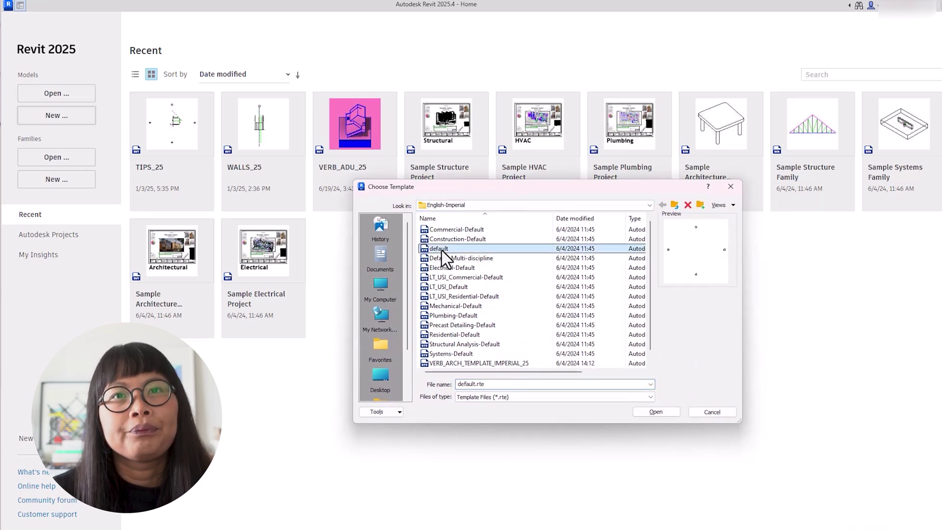
left_click(654, 415)
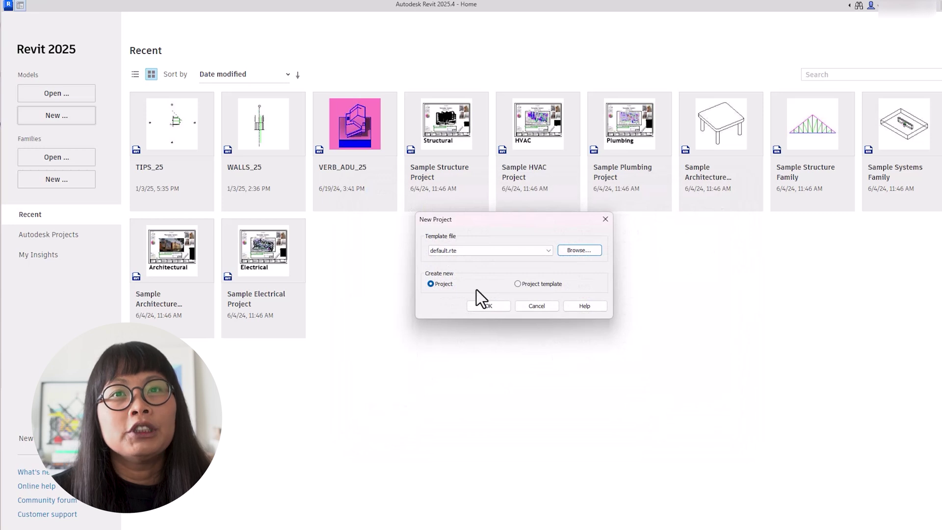
left_click(485, 307)
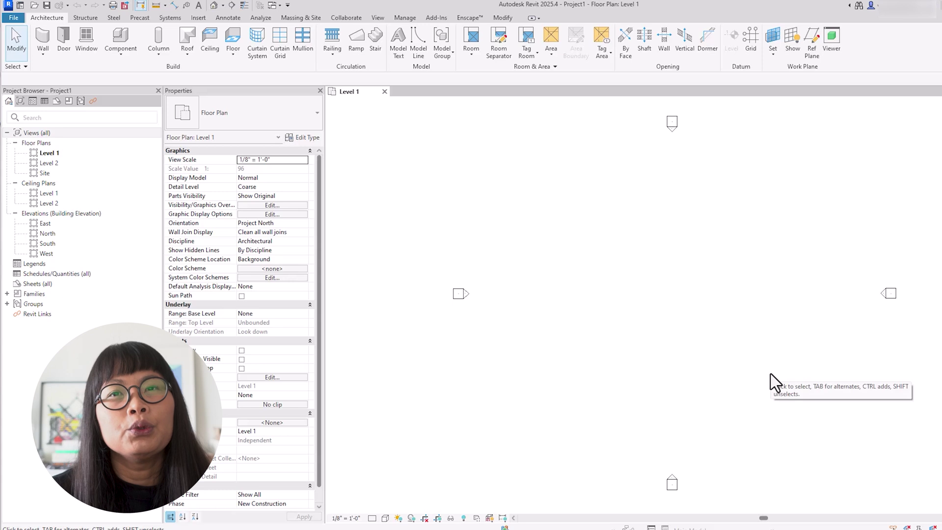
Step: Turn on the Internal Origin subcategory of Site in the Level 1 floor plan's visibility/graphic overrides and apply it
left_click(378, 18)
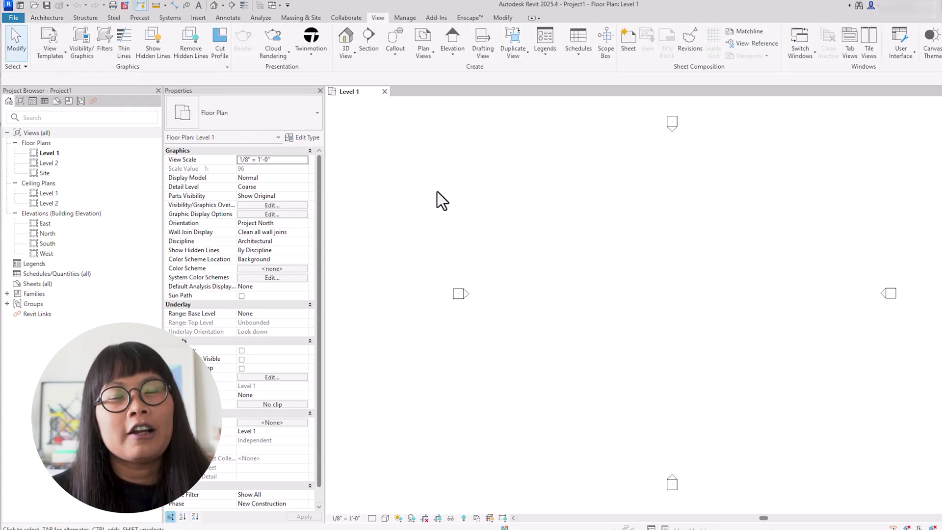
key("g")
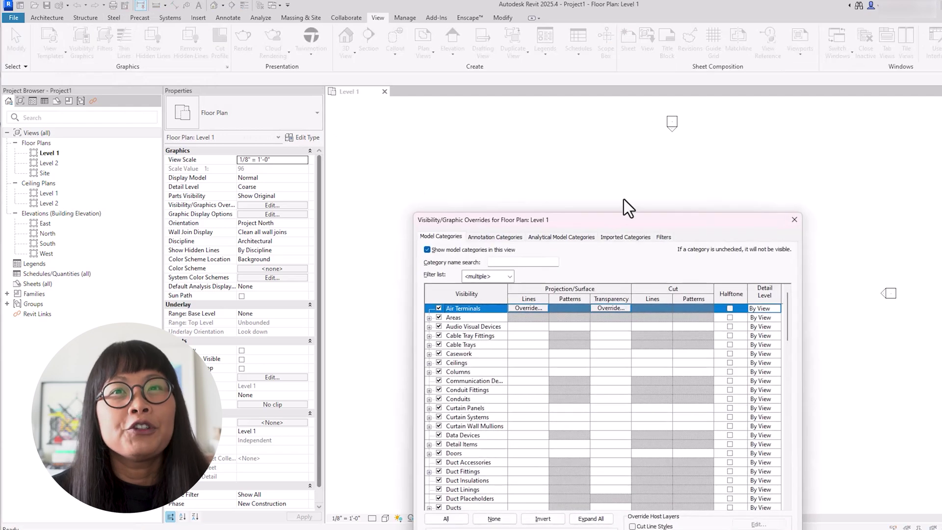
left_click_drag(613, 134, 614, 131)
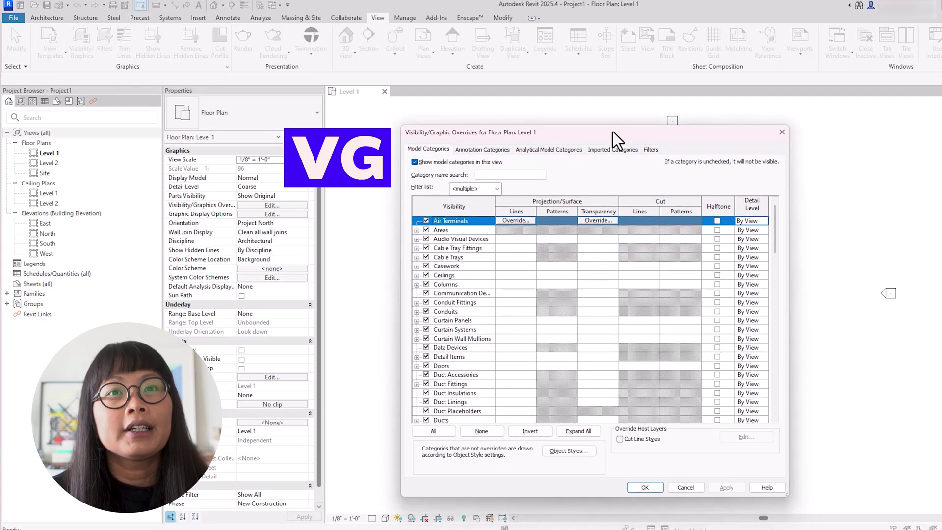
key("s")
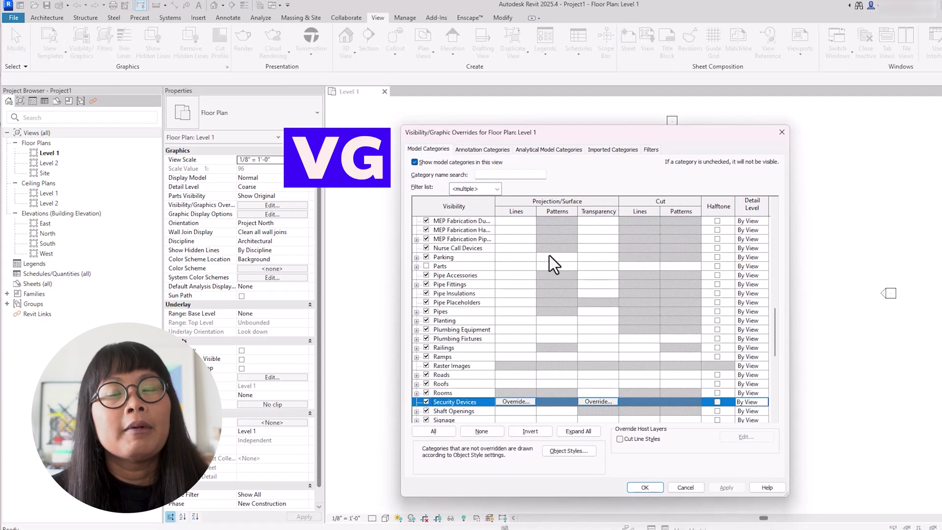
scroll(488, 382, "down", 1)
key("shift+Up")
left_click(488, 383)
scroll(488, 383, "down", 2)
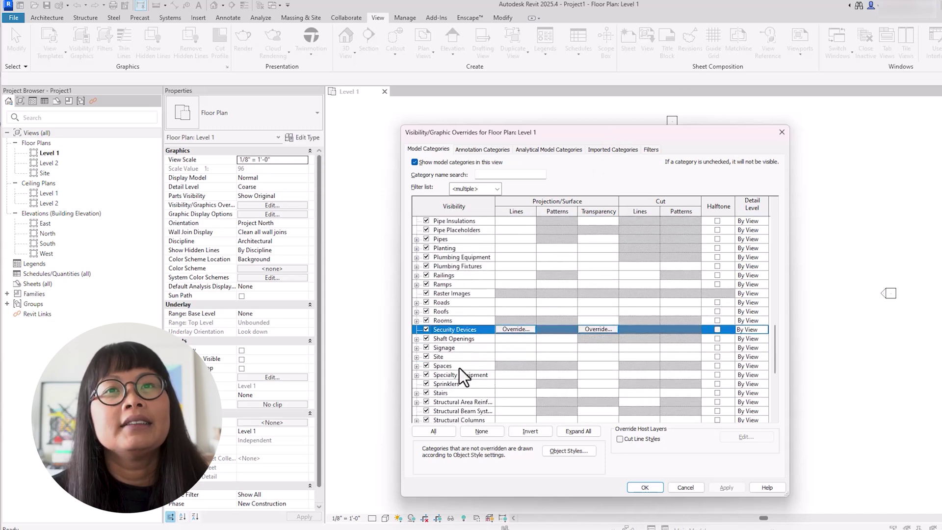
left_click(416, 357)
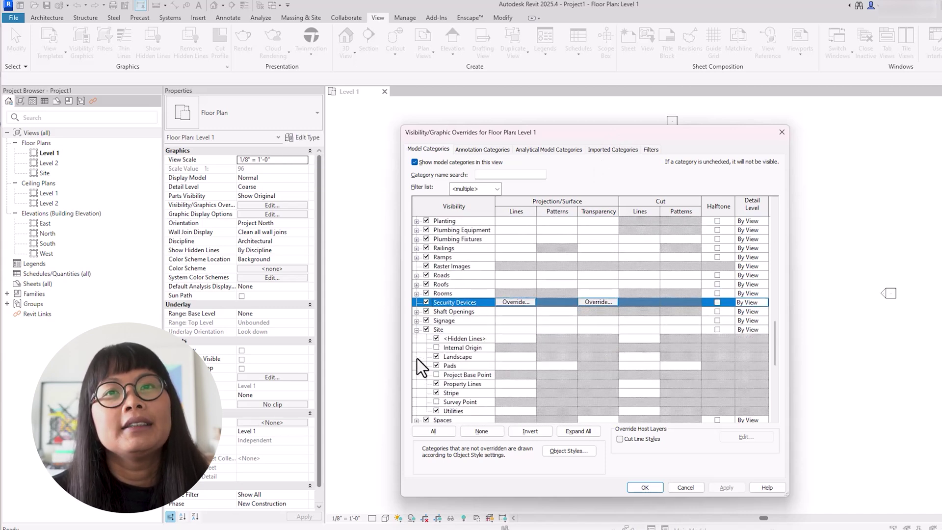
left_click(436, 348)
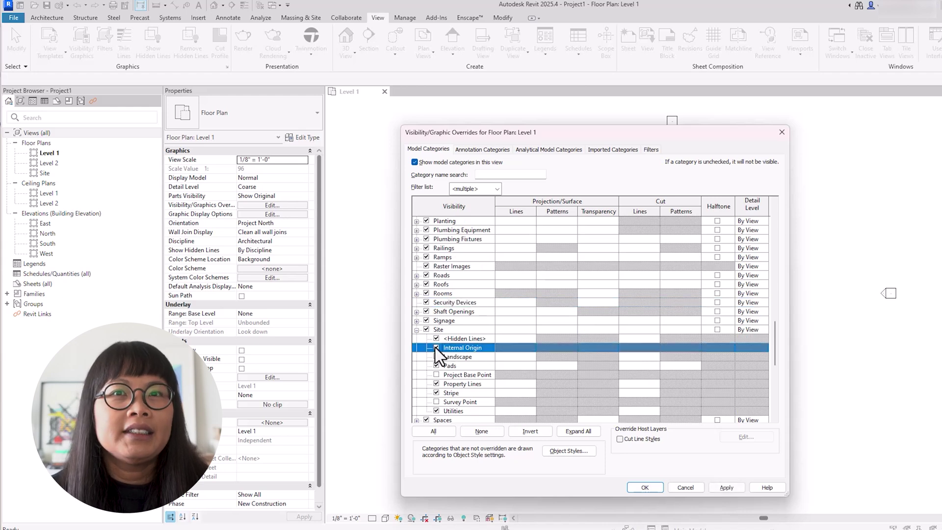
left_click(726, 487)
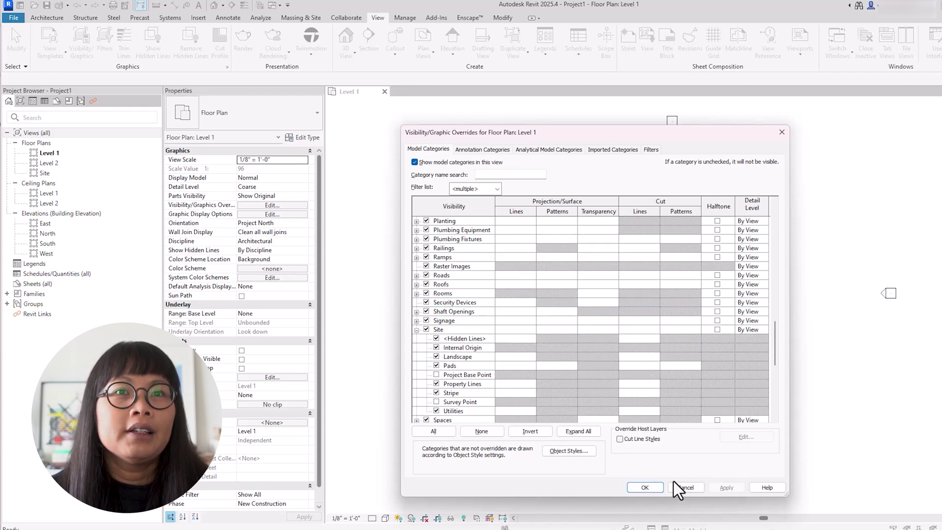
left_click(645, 487)
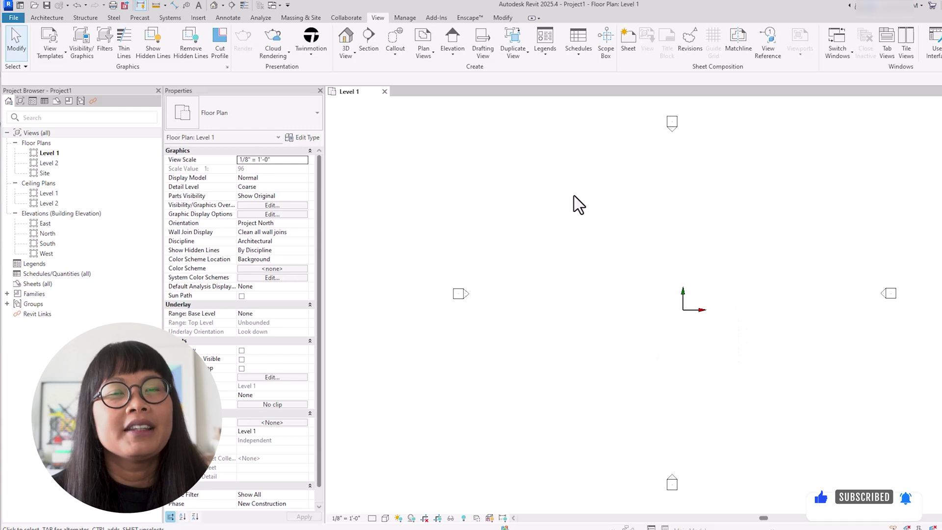
Step: Draw one vertical grid line upward and one horizontal grid line leftward, both starting at the internal origin
left_click(49, 19)
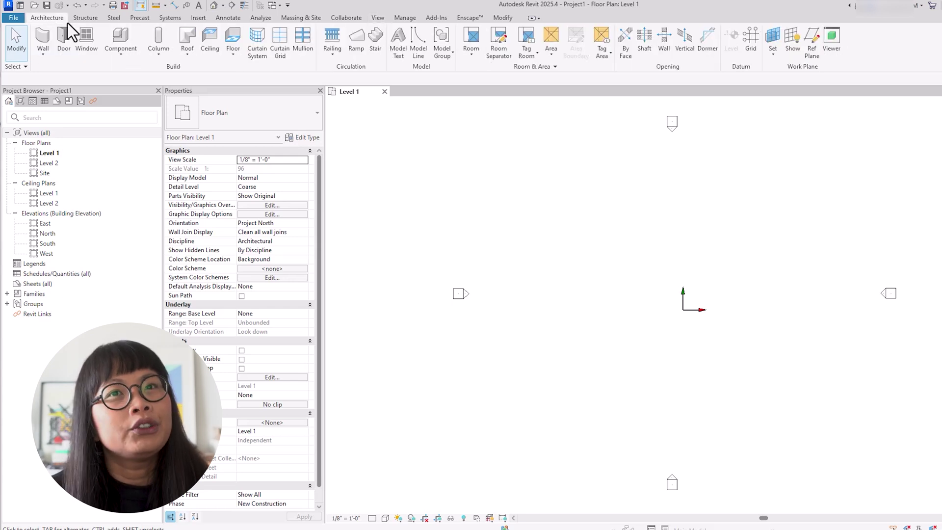
left_click(750, 49)
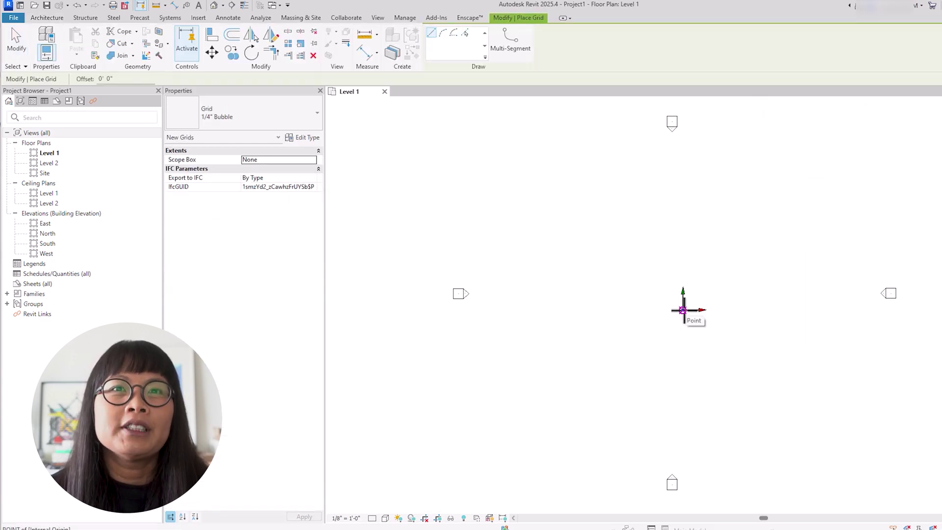
left_click(683, 310)
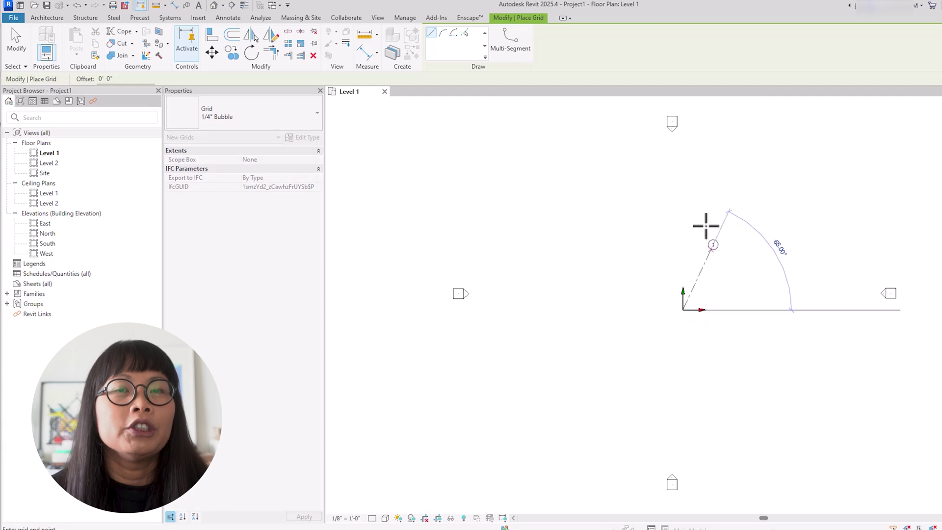
left_click(680, 153)
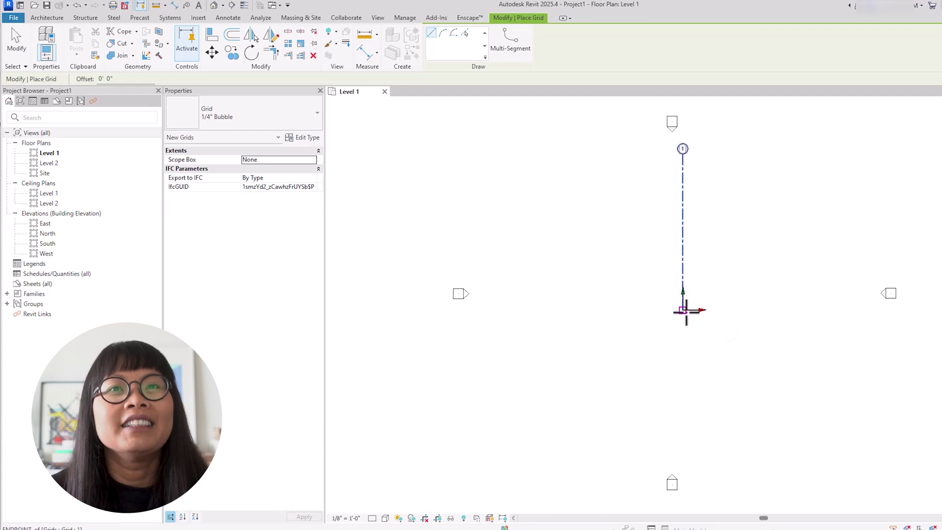
left_click(682, 309)
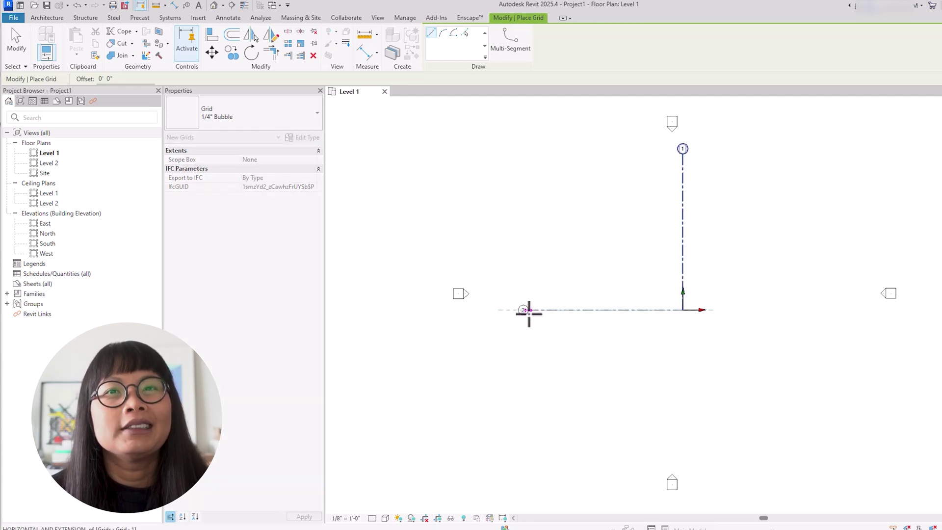
left_click(530, 310)
key("Escape")
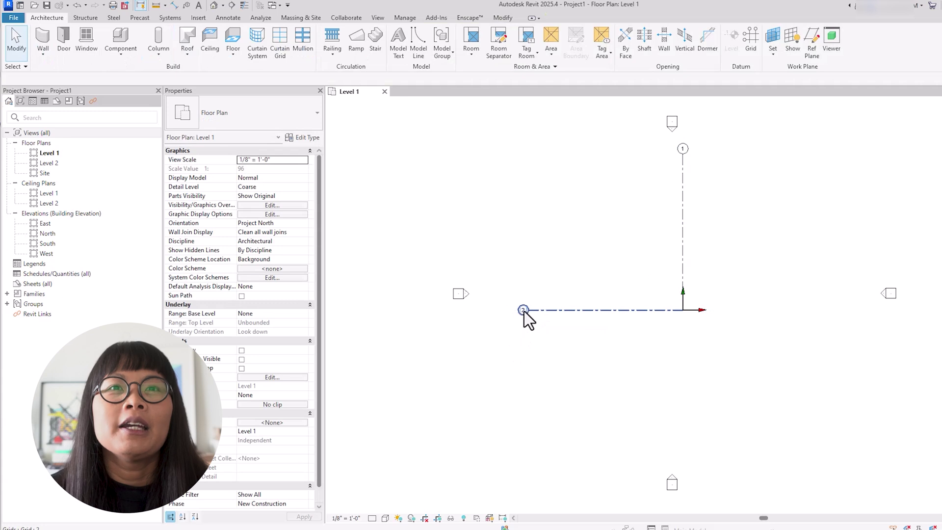
Step: Rename the horizontal grid line as A
left_click(523, 310)
left_click(523, 311)
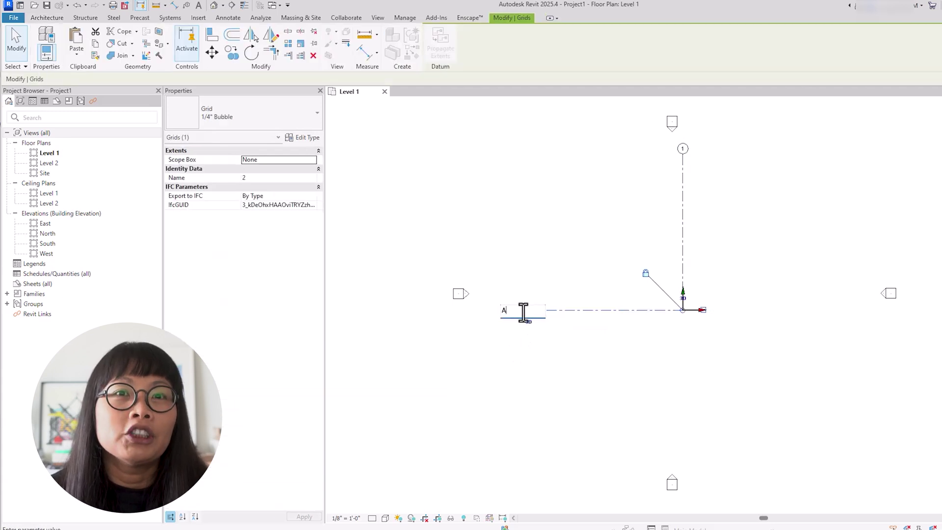
key("Return")
left_click(632, 366)
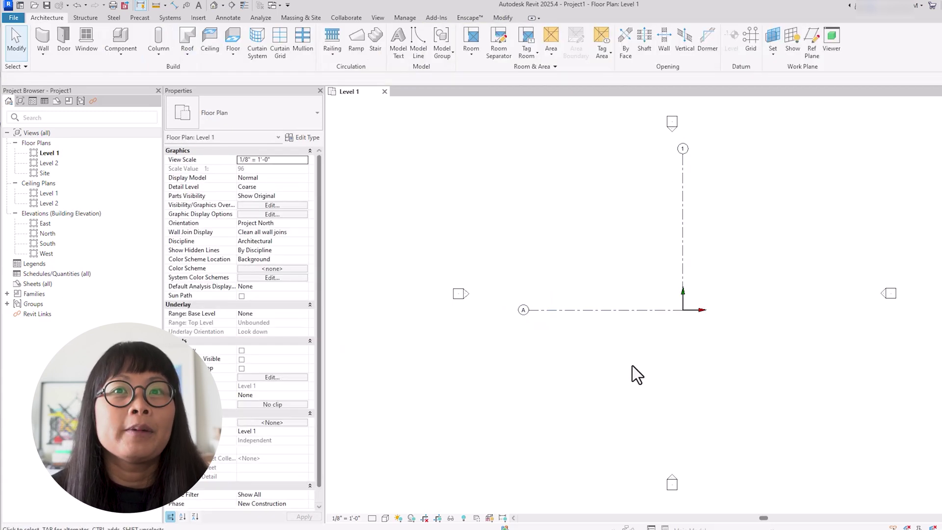
Step: Extend grid A to the right and grid 1 downward so that both cross past the internal origin
left_click(612, 310)
left_click_drag(674, 310, 784, 310)
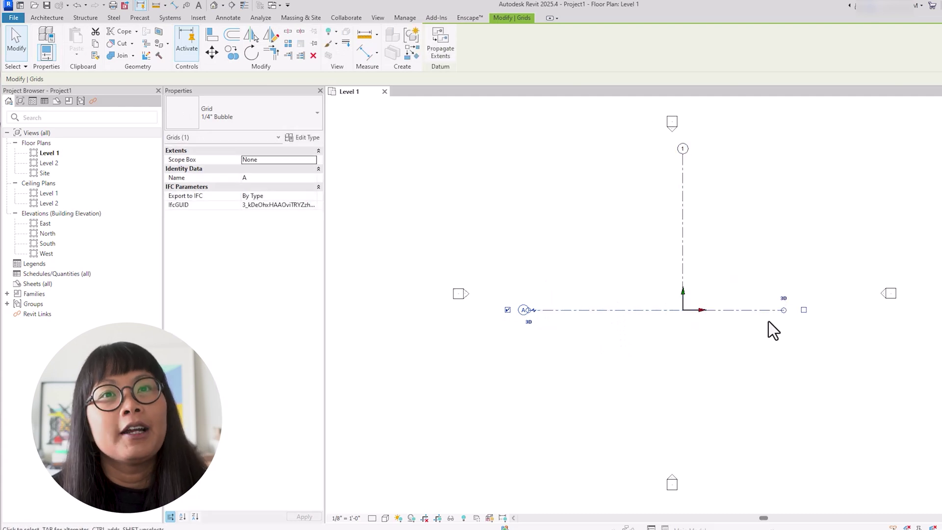
left_click(672, 260)
left_click(683, 263)
left_click_drag(682, 310, 682, 374)
left_click(763, 378)
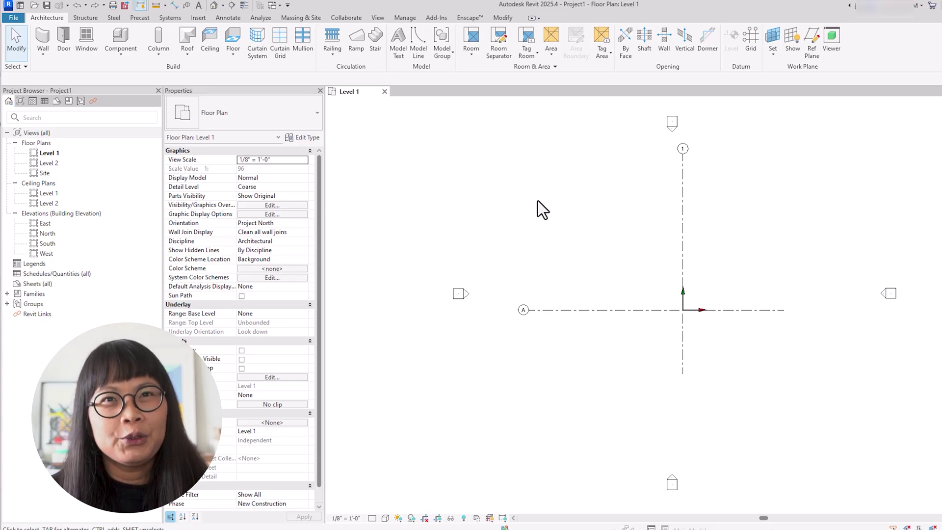
Step: Start an in-place model in the Mass category and accept the name Mass 1
left_click(119, 59)
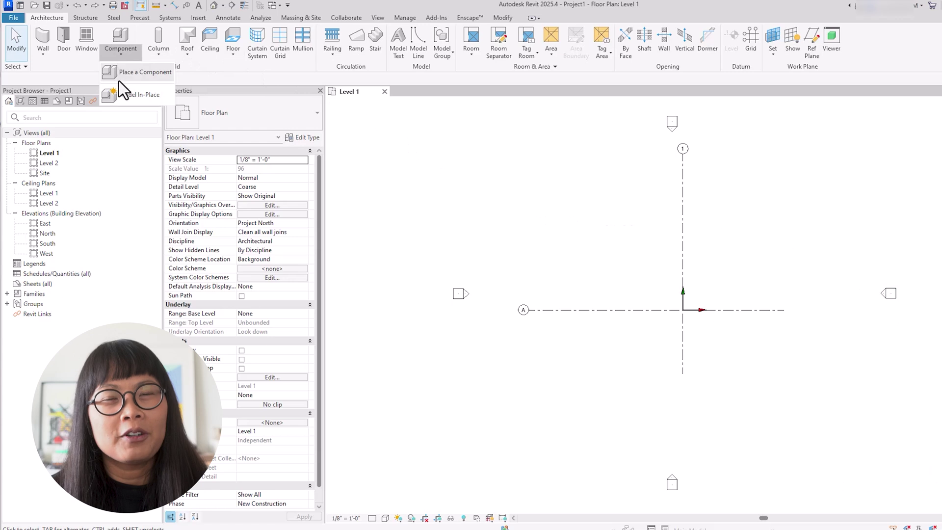
left_click(126, 97)
scroll(495, 272, "down", 5)
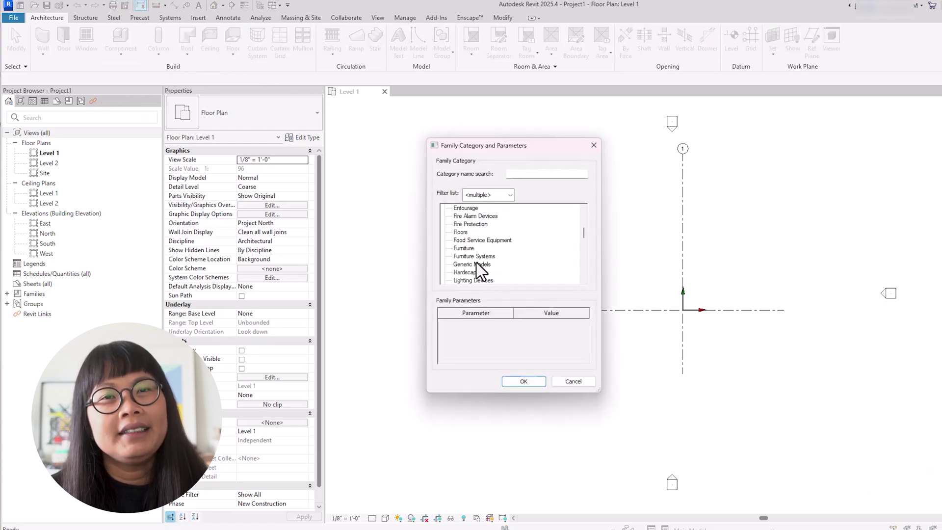
scroll(476, 263, "down", 2)
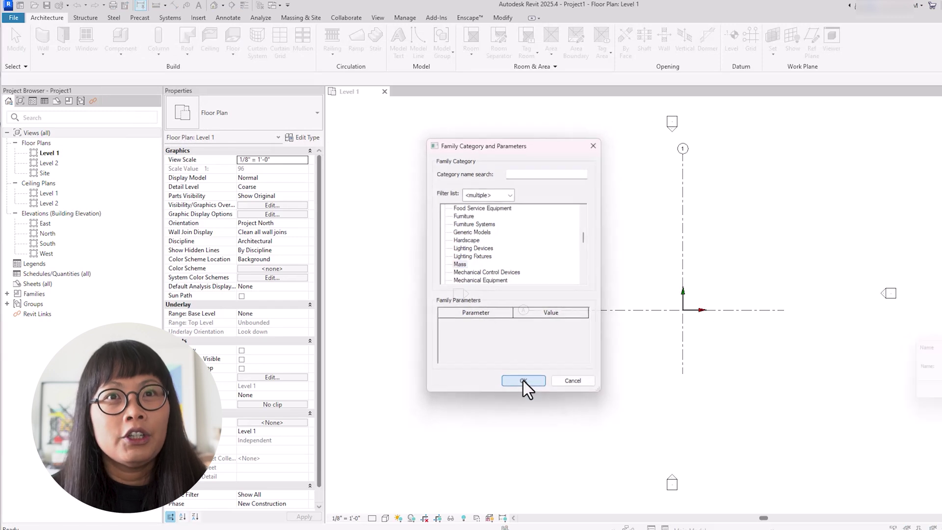
left_click(523, 381)
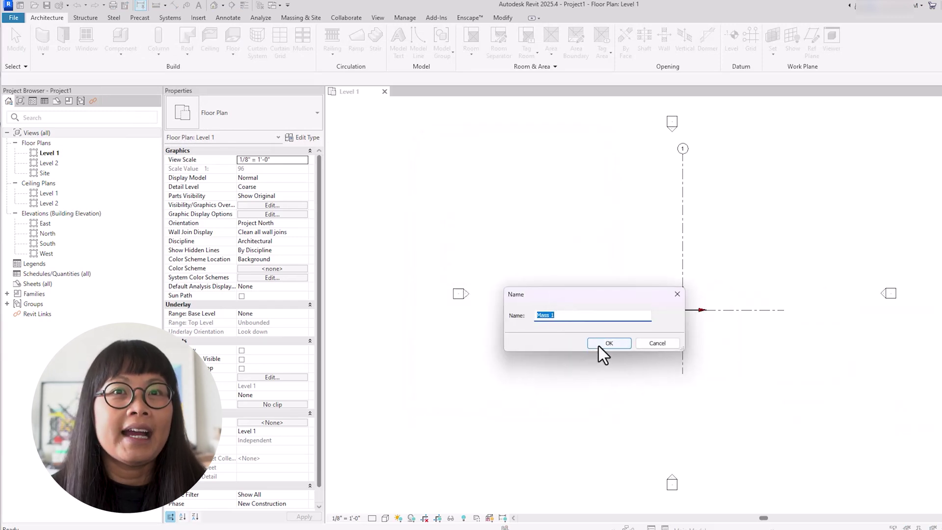
left_click(600, 345)
Step: Link the Massing SAT file into the in-place mass with Auto - Origin to Internal Origin positioning, and finish the mass
left_click(65, 18)
left_click(79, 48)
left_click_drag(500, 250, 561, 159)
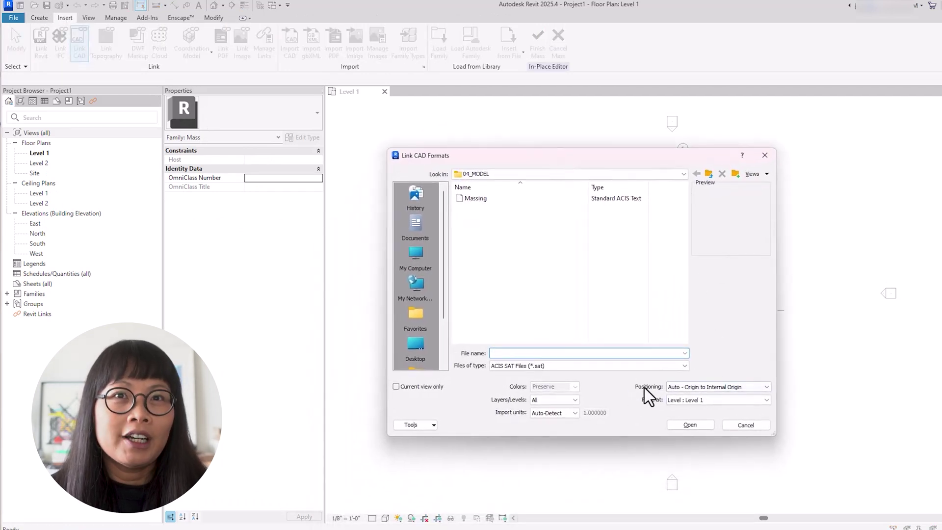
left_click(766, 387)
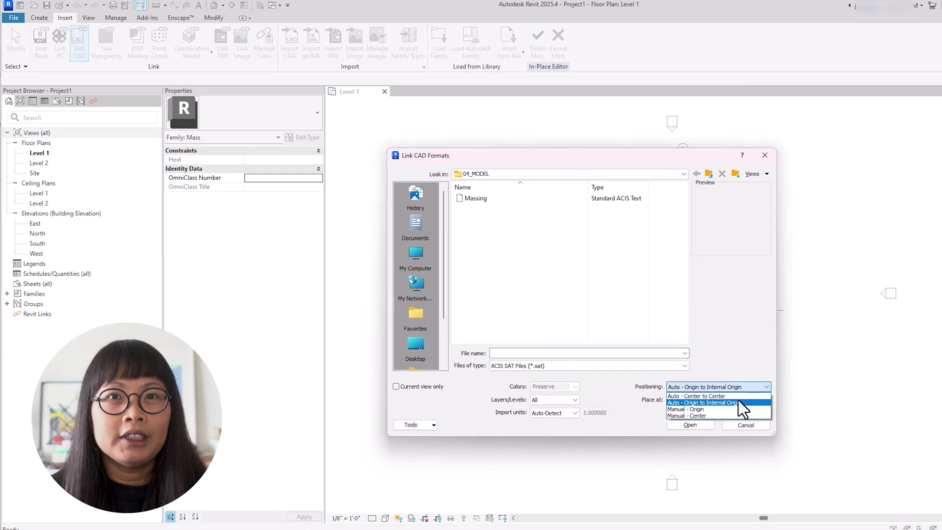
left_click(724, 403)
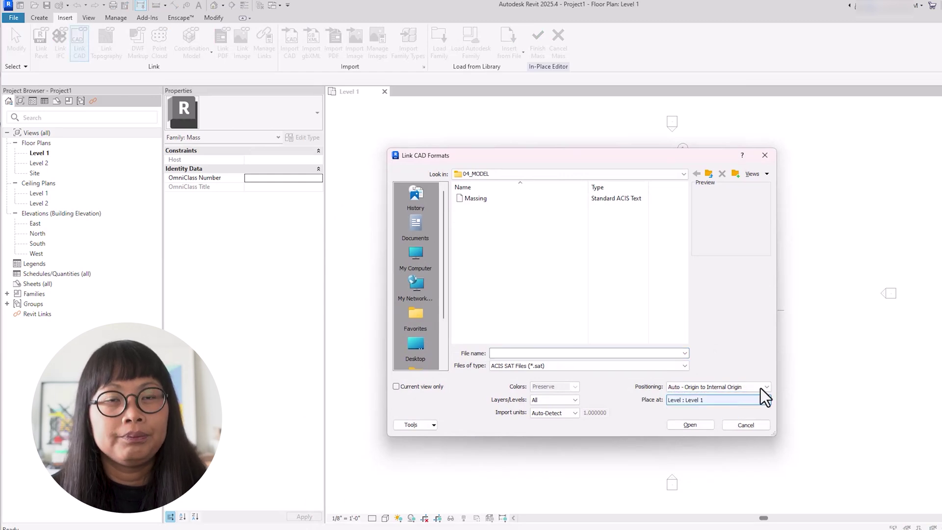
left_click(469, 198)
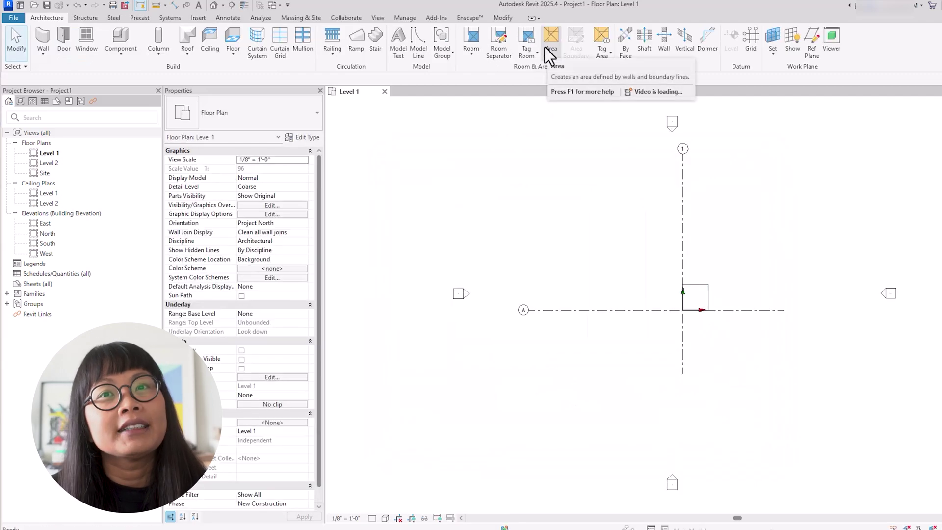
Step: Open the default 3D view of the project and start the Wall command
left_click(378, 18)
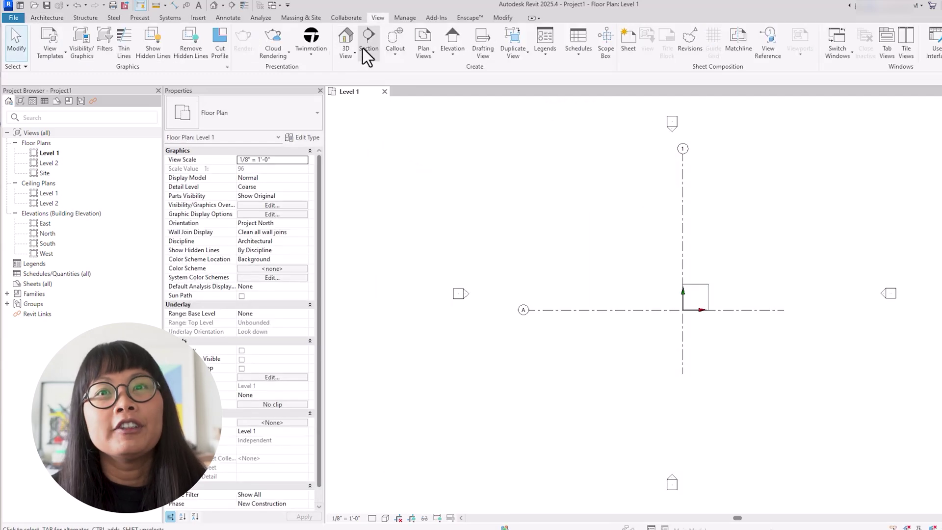
left_click(346, 38)
left_click(47, 17)
left_click(44, 57)
left_click(55, 74)
left_click(33, 54)
left_click(55, 74)
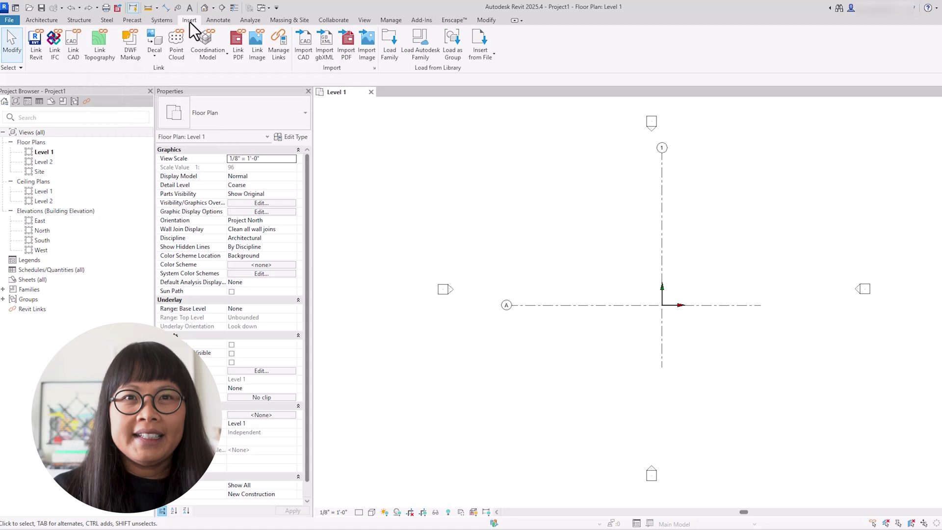
Step: Link the DWG file VERB_ADU_25 - Floor Plan - Level 1 at Level 1 with Auto - Origin to Internal Origin positioning
left_click(73, 47)
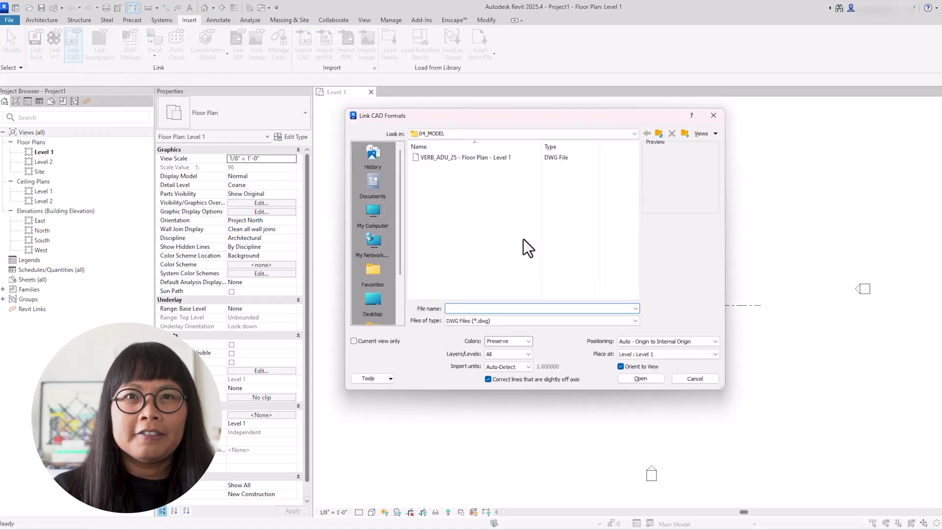
left_click(630, 321)
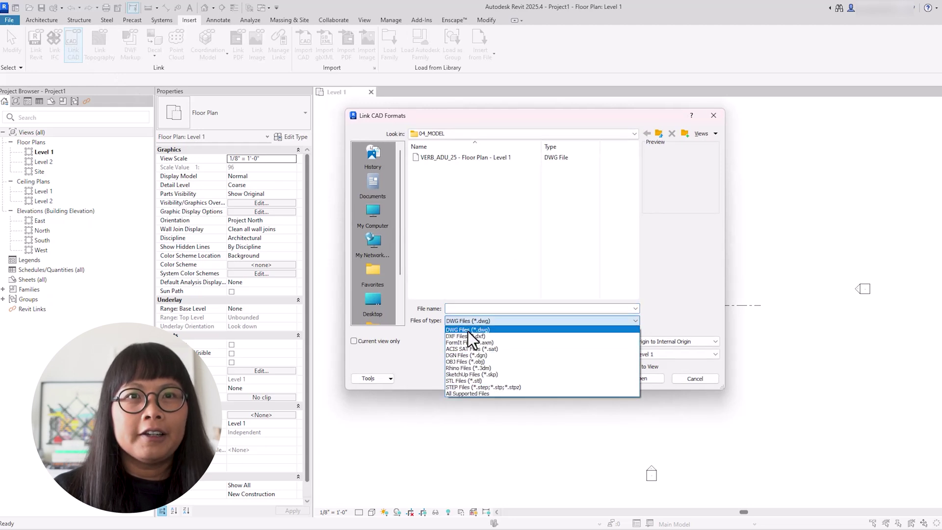
left_click(467, 330)
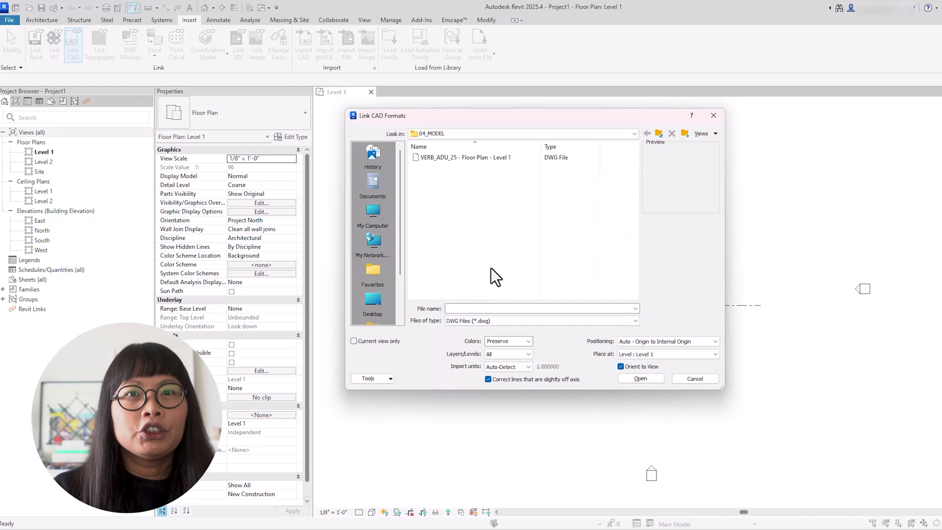
left_click(716, 342)
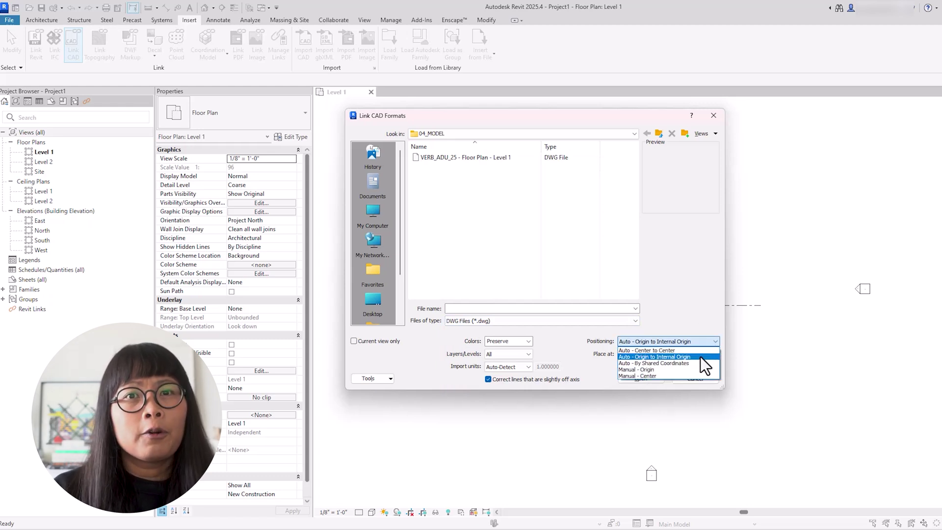
left_click(700, 358)
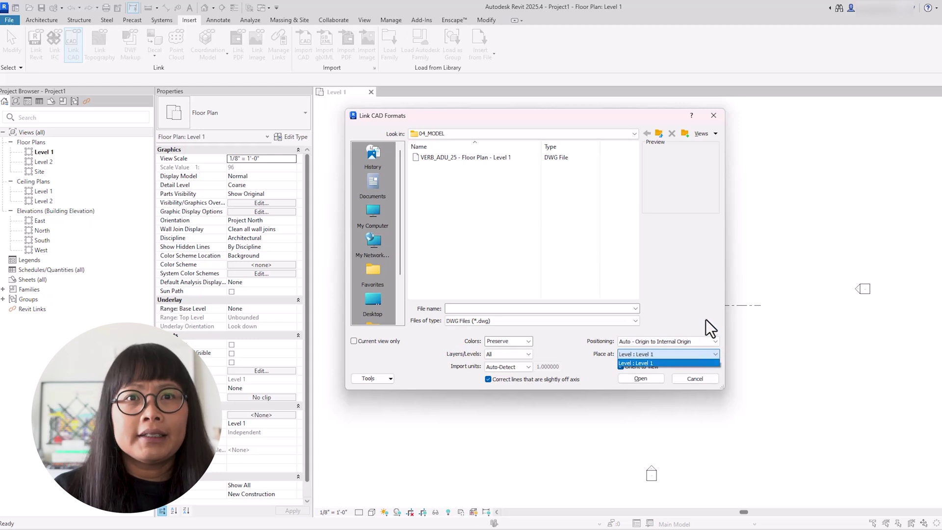
left_click(456, 158)
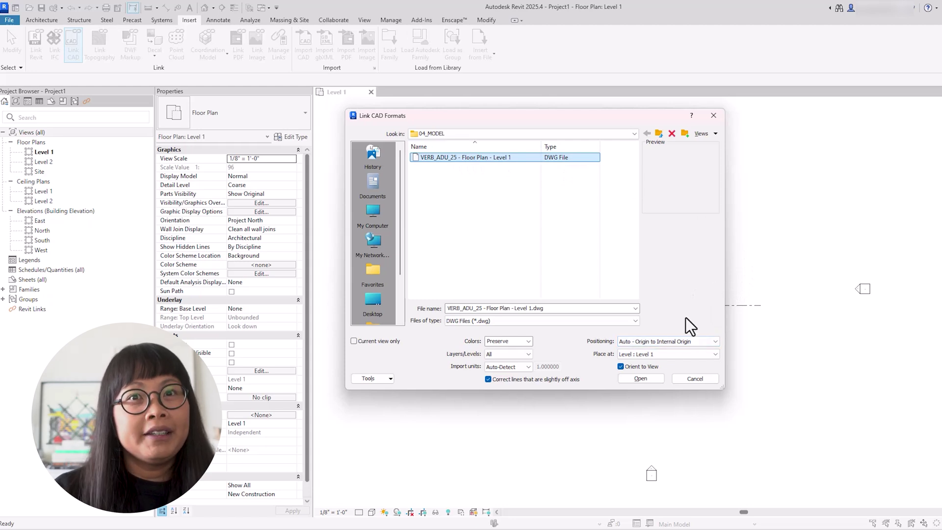
left_click(648, 379)
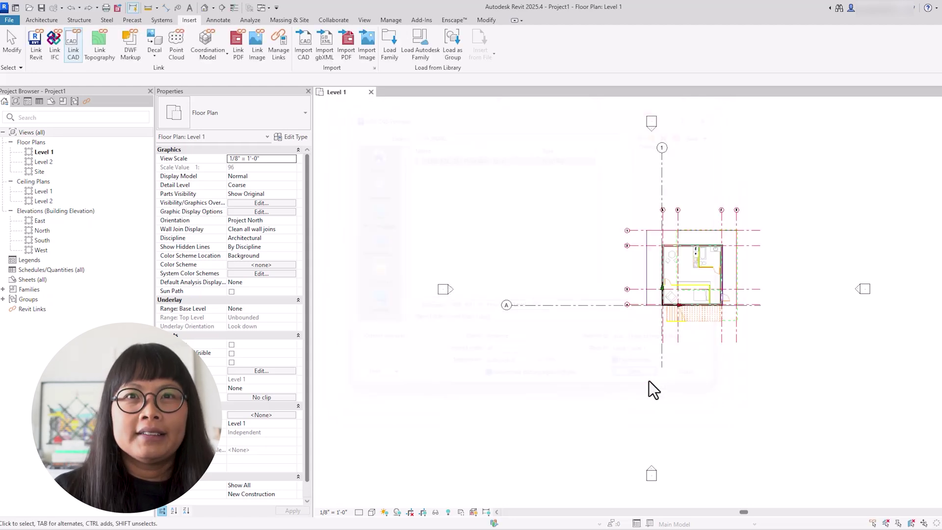
Step: Move the linked floor plan DWG so its A/4 grid intersection lands on the project grid crossing at the internal origin
left_click(725, 289)
scroll(790, 293, "up", 5)
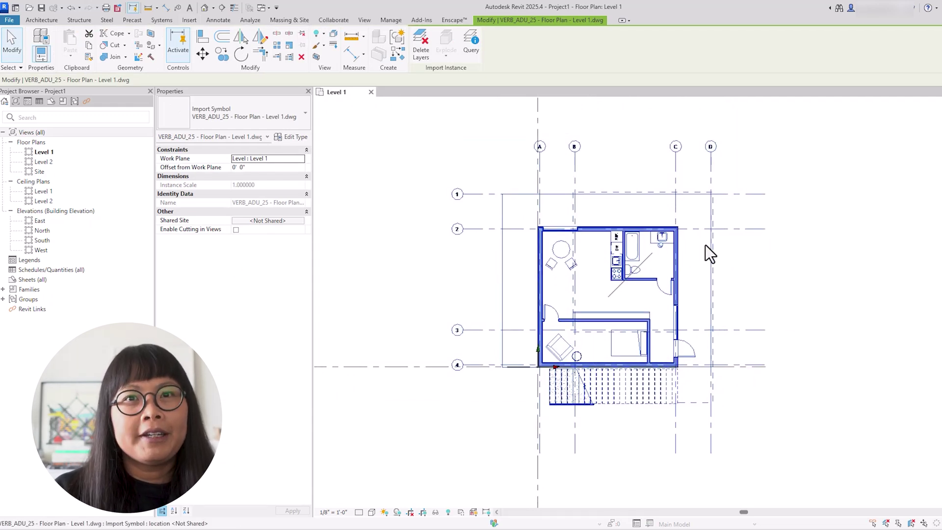
left_click(764, 287)
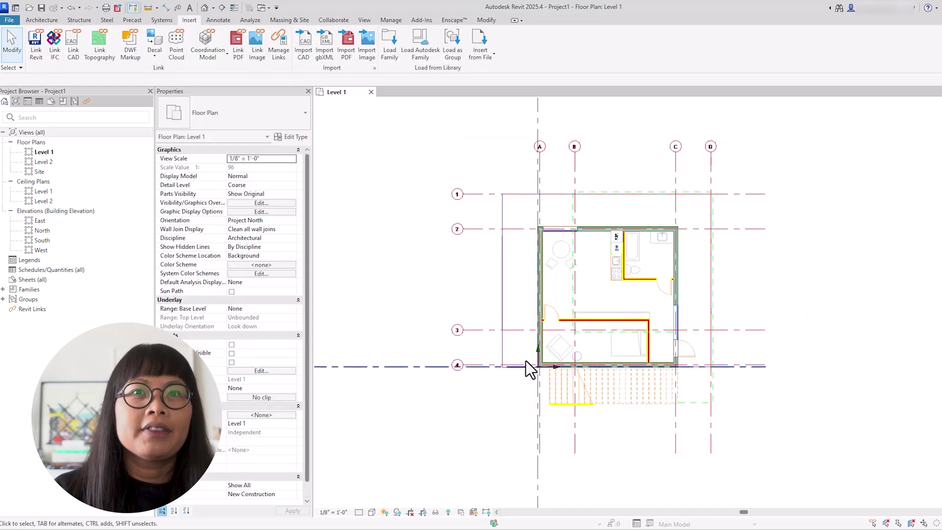
left_click(507, 335)
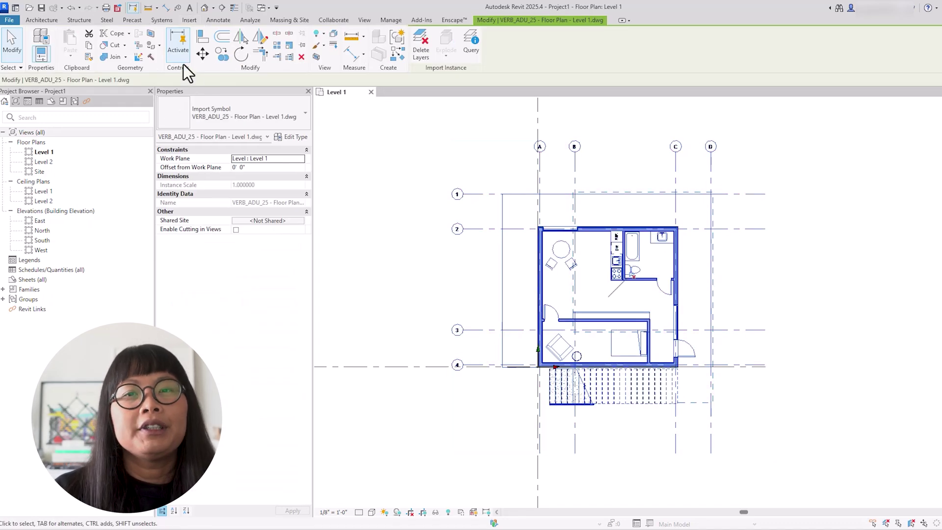
left_click(202, 53)
scroll(540, 371, "up", 5)
scroll(559, 368, "up", 2)
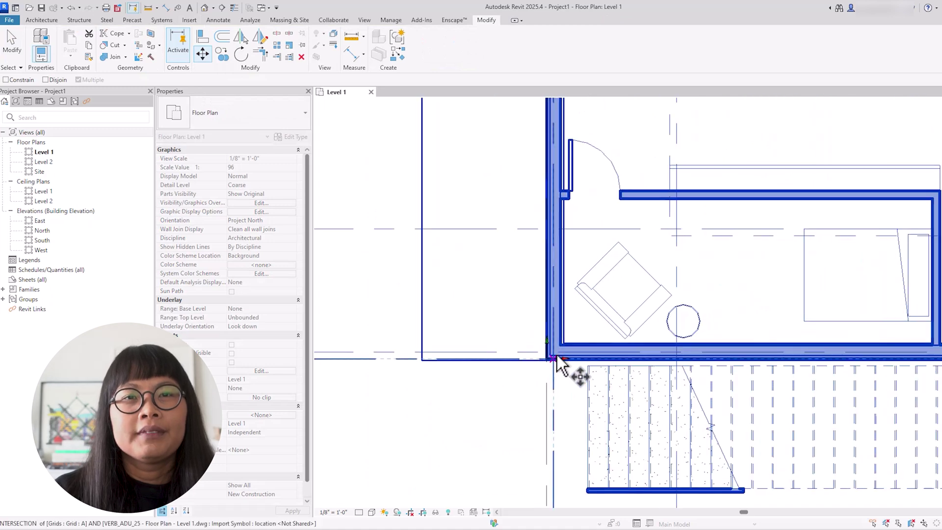
left_click(547, 359)
left_click(546, 359)
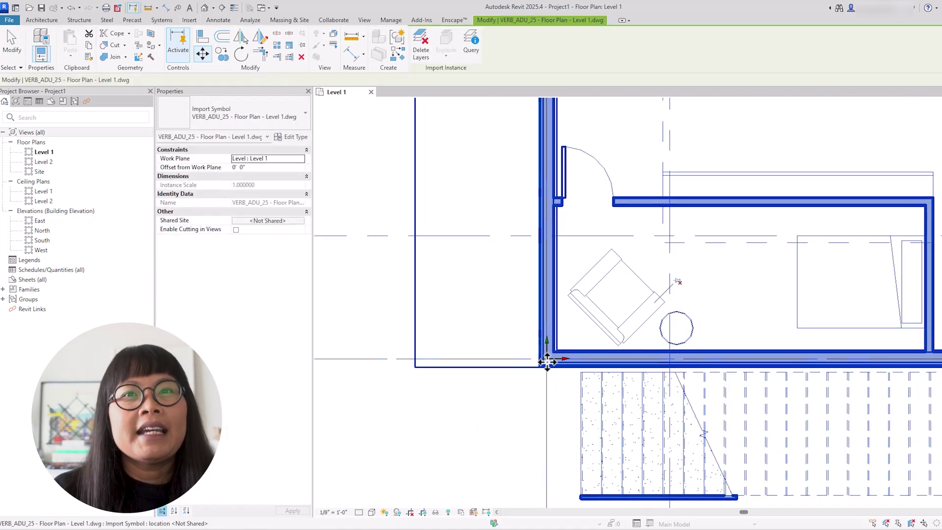
left_click(496, 419)
scroll(496, 420, "down", 6)
scroll(495, 418, "down", 1)
middle_click_drag(840, 457, 859, 437)
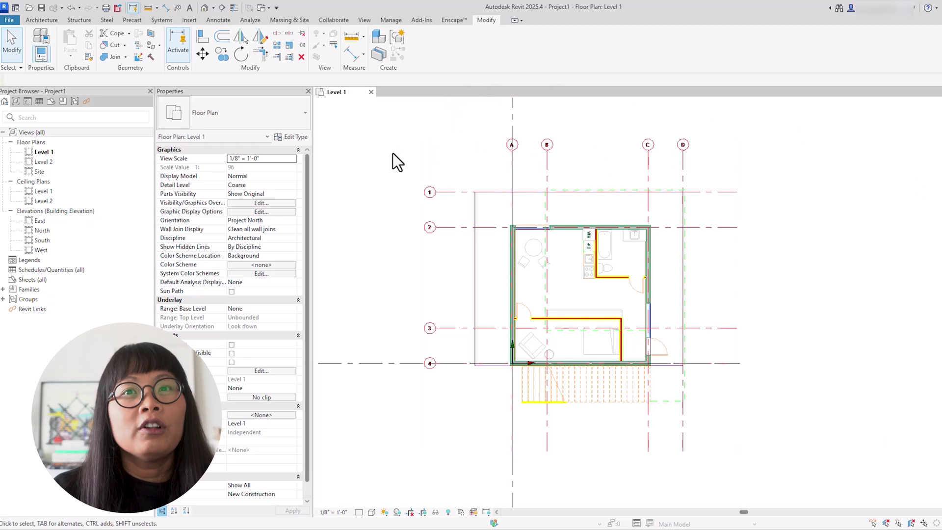
Step: Reload the linked VERB_ADU_25 floor plan DWG through Manage Links and close the link manager
left_click(189, 20)
left_click(278, 51)
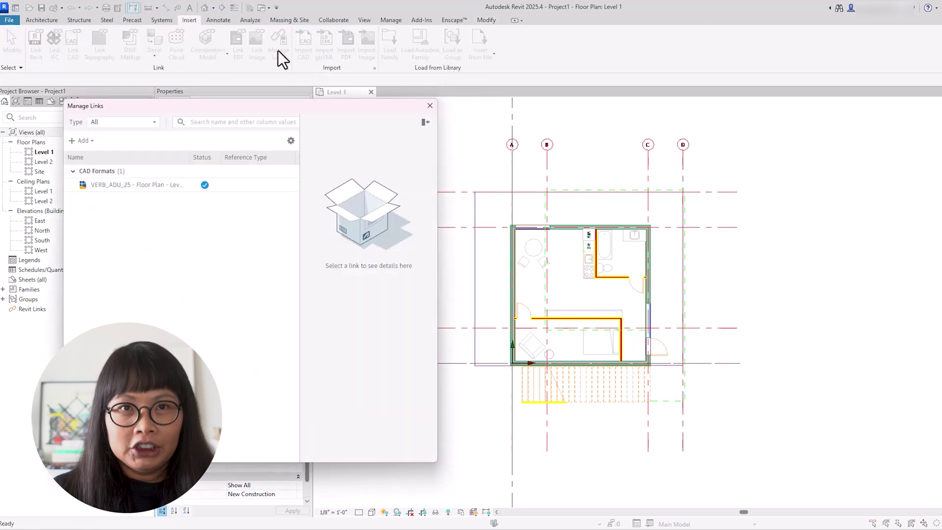
left_click(175, 187)
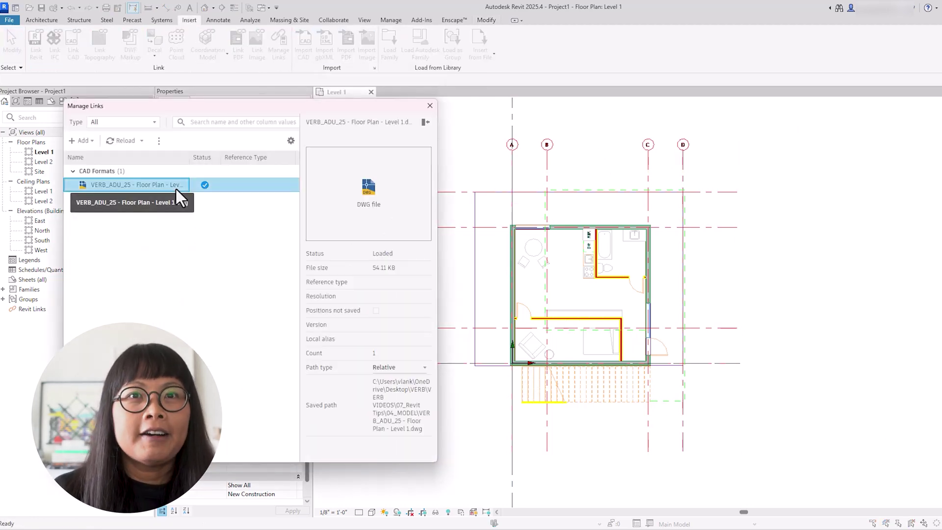
left_click(120, 141)
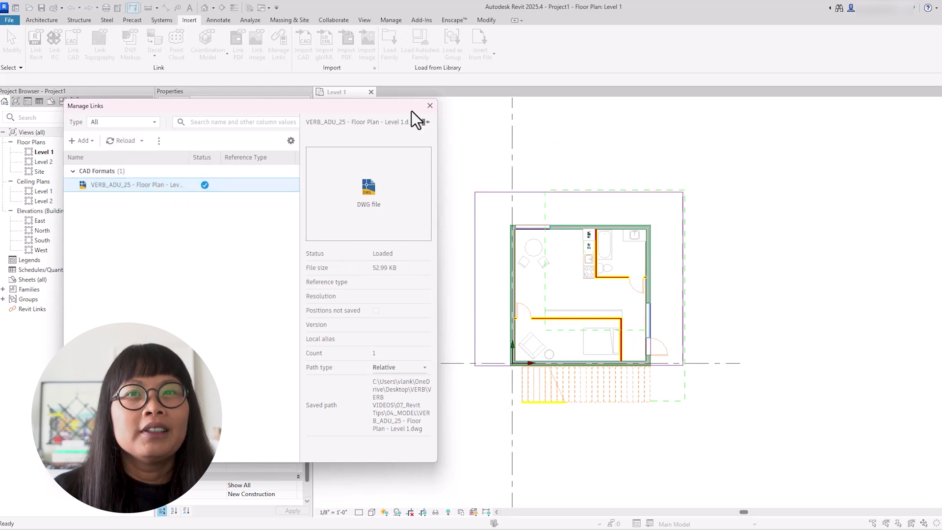
left_click(430, 106)
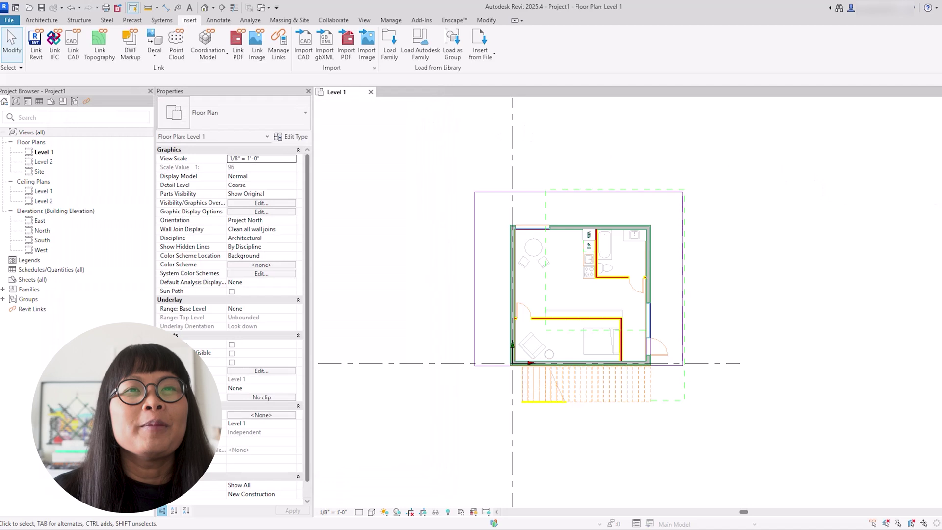
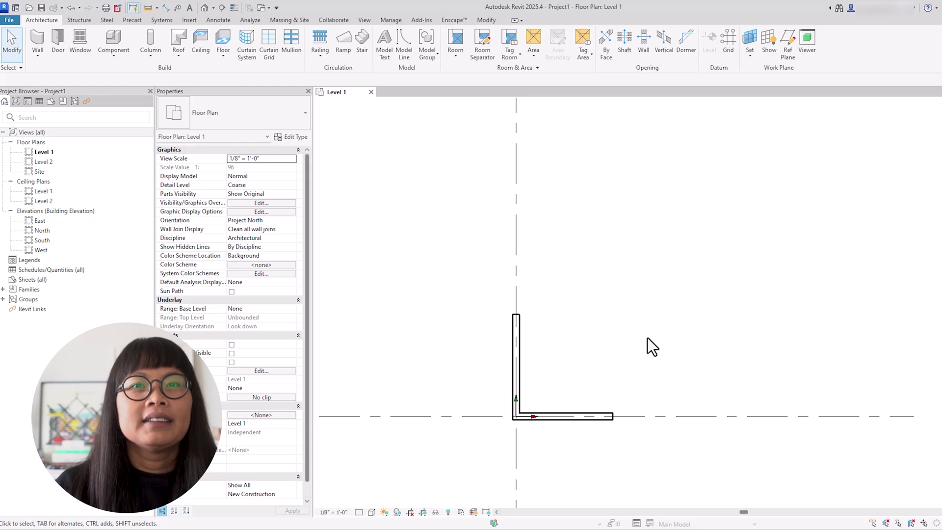
Step: Start the Detail Line command and set its line style to <Lines>
left_click(219, 19)
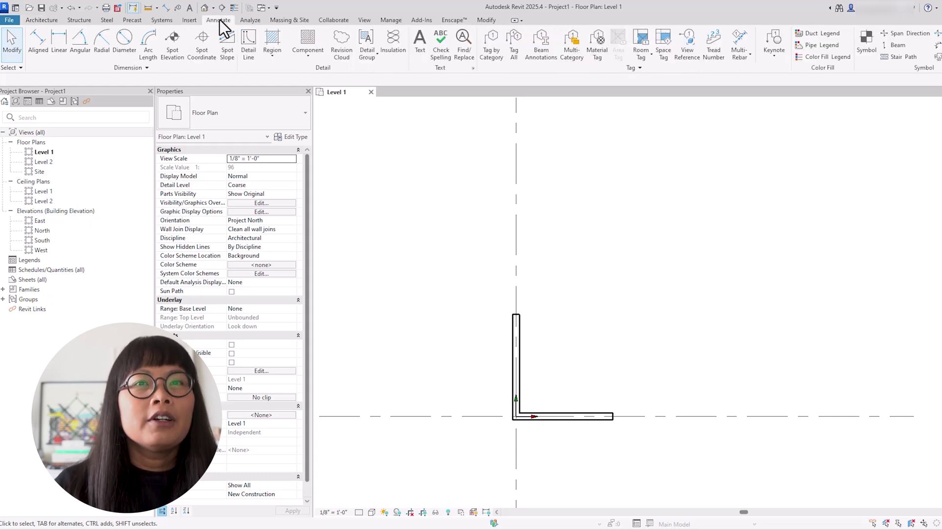
left_click(251, 49)
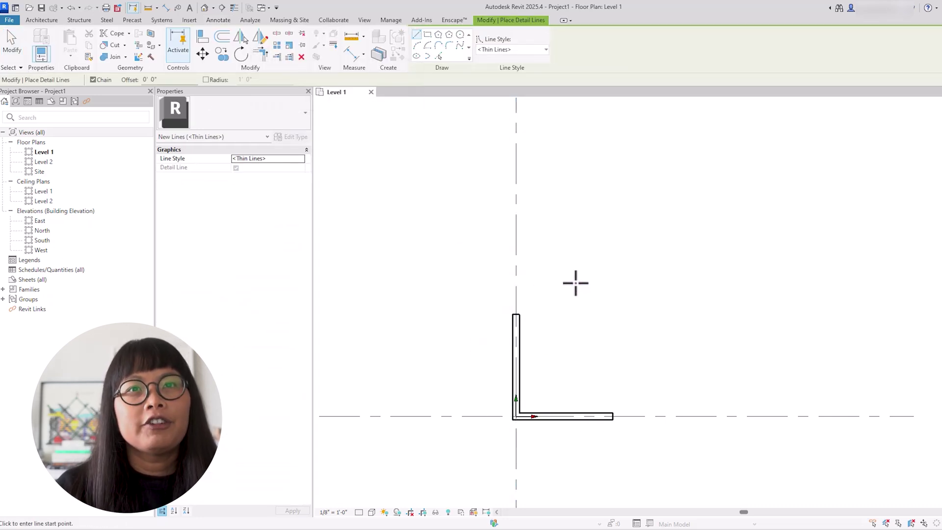
left_click(547, 49)
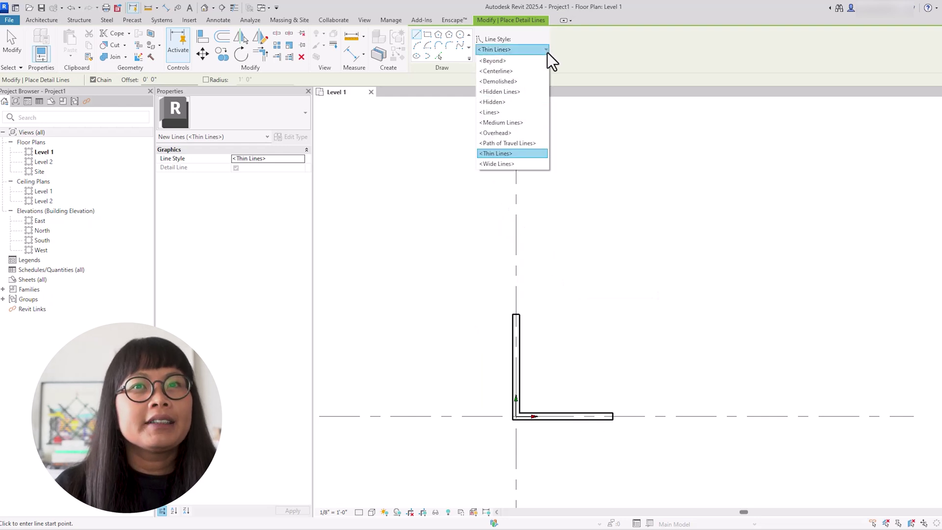
left_click(525, 113)
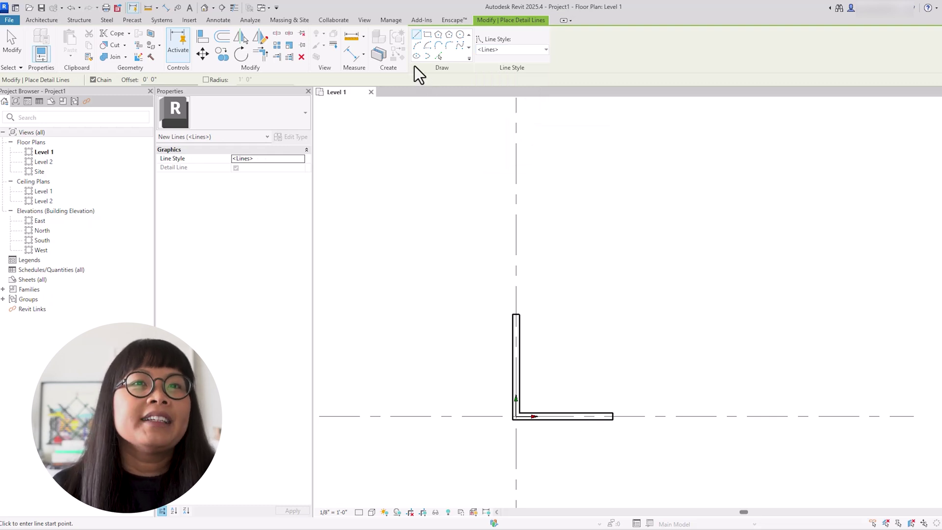
Step: Examine the weights, colors and patterns of the subcategories under Lines in the Line Styles settings, and close them without changes
left_click(395, 20)
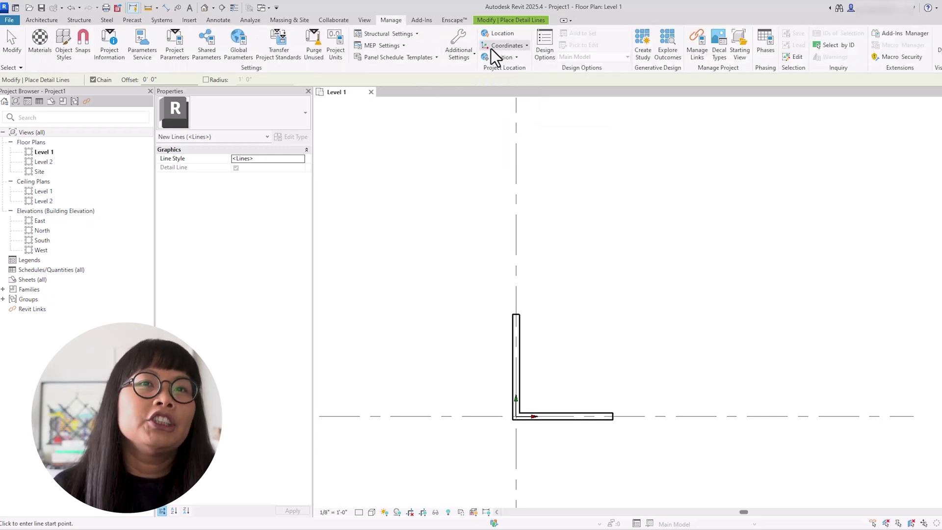
left_click(469, 58)
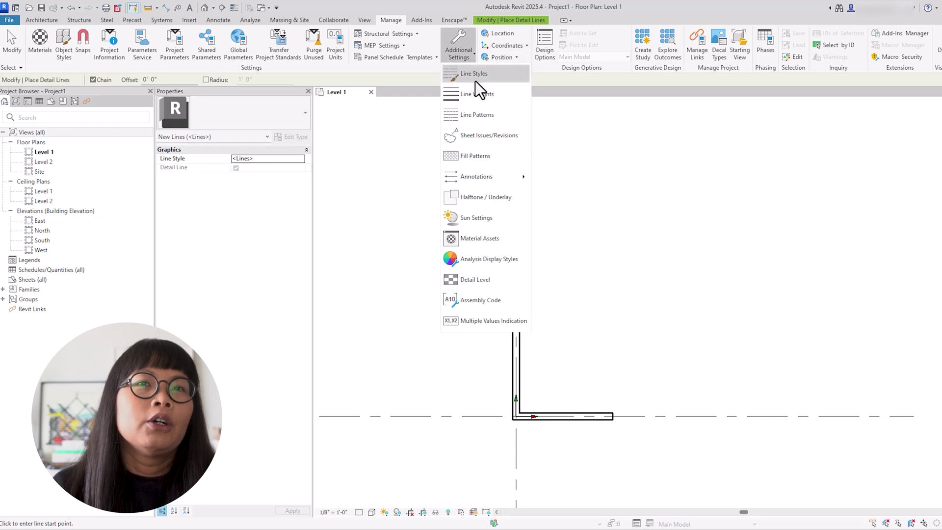
left_click(495, 78)
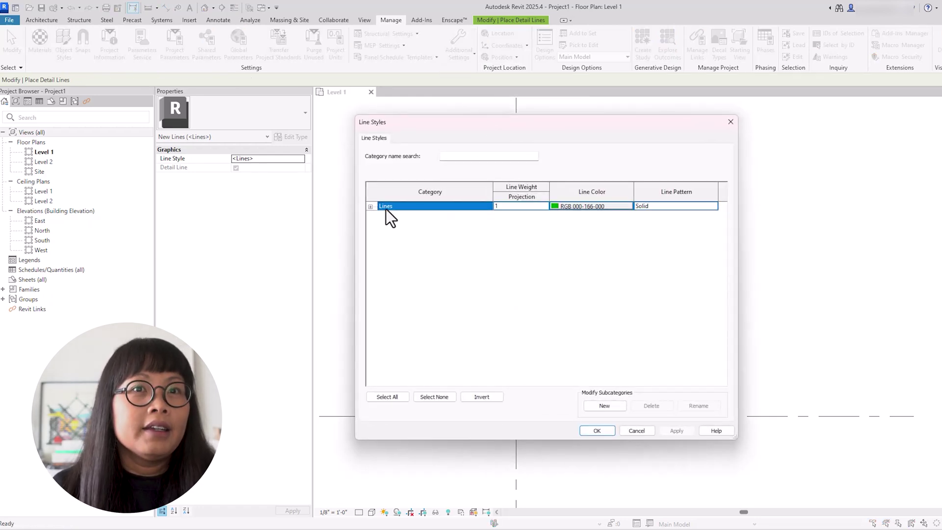
left_click(370, 207)
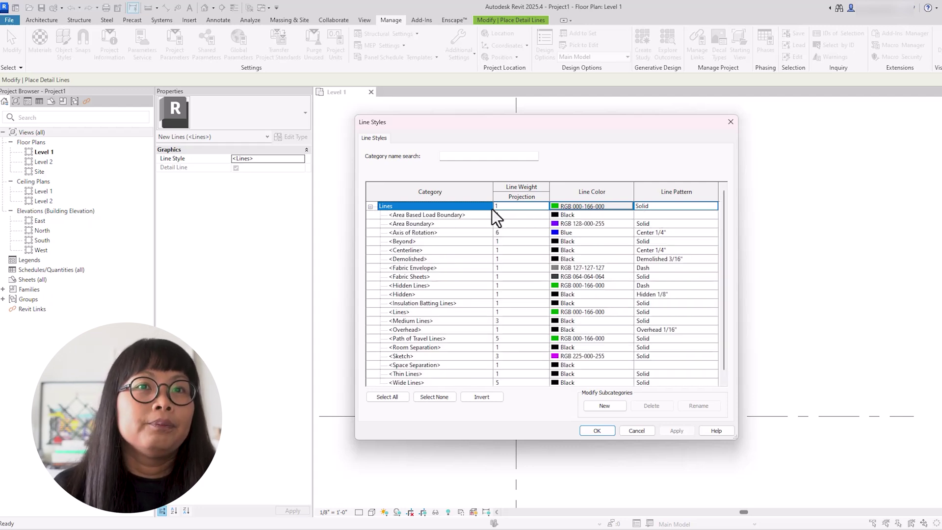
left_click(648, 431)
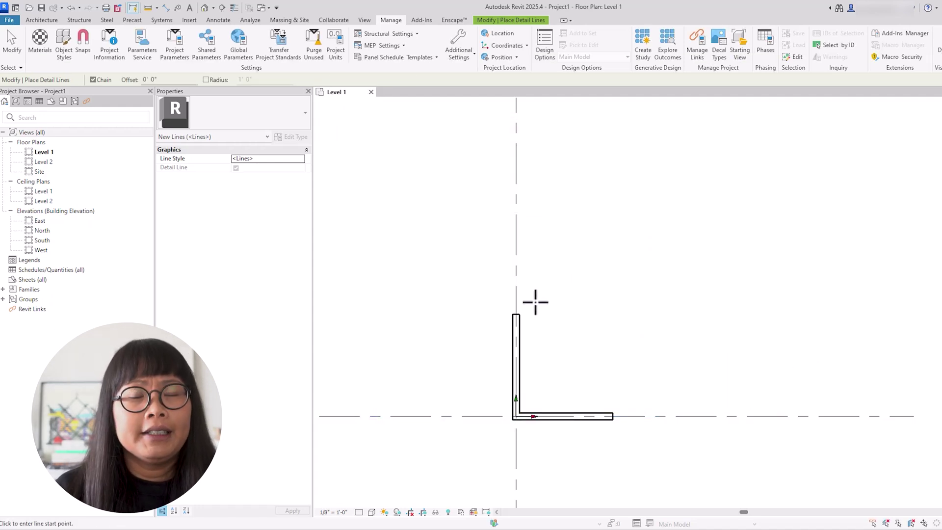
Step: Draw chained detail lines from the vertical wall's upper end up along grid 1, horizontally right, and straight down to grid A
left_click(516, 315)
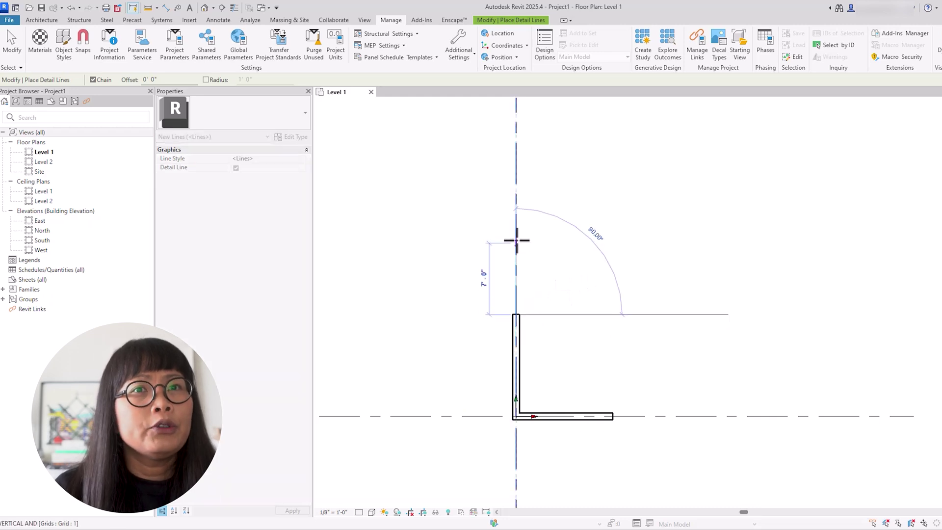
left_click(516, 232)
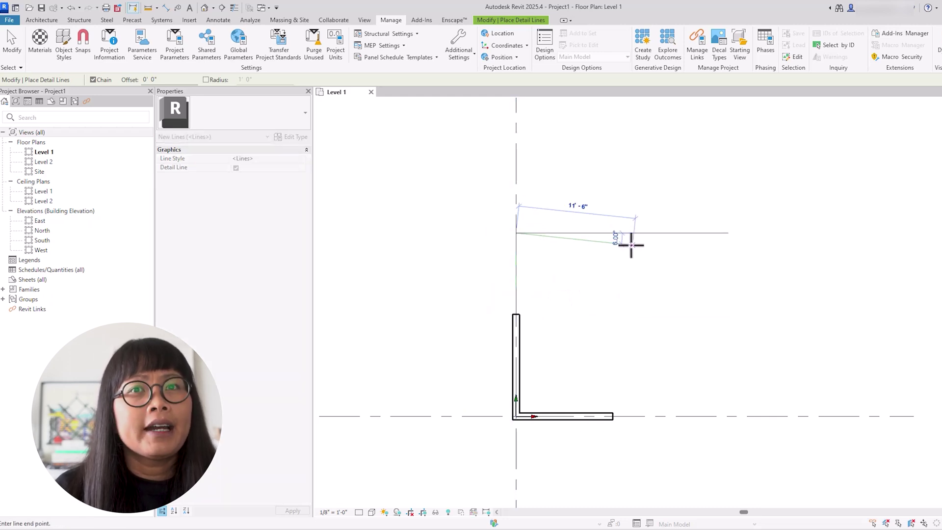
left_click(653, 232)
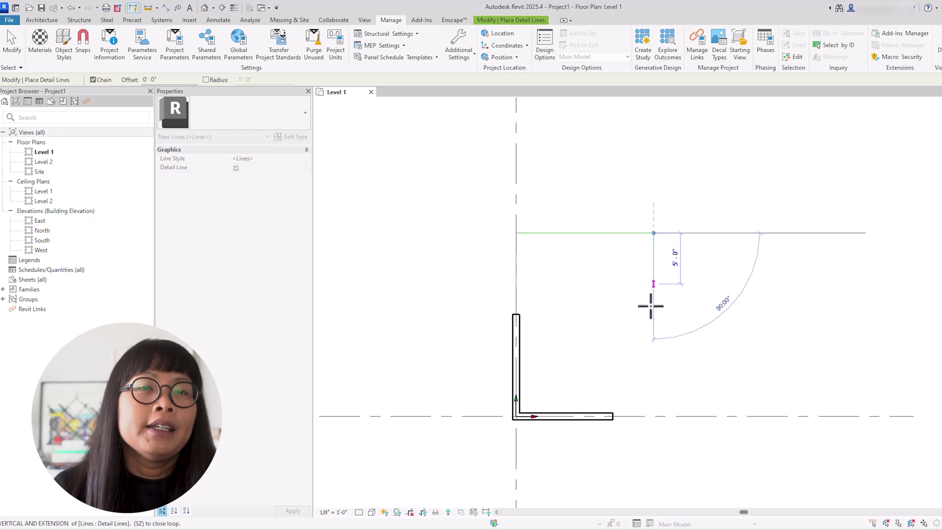
left_click(653, 416)
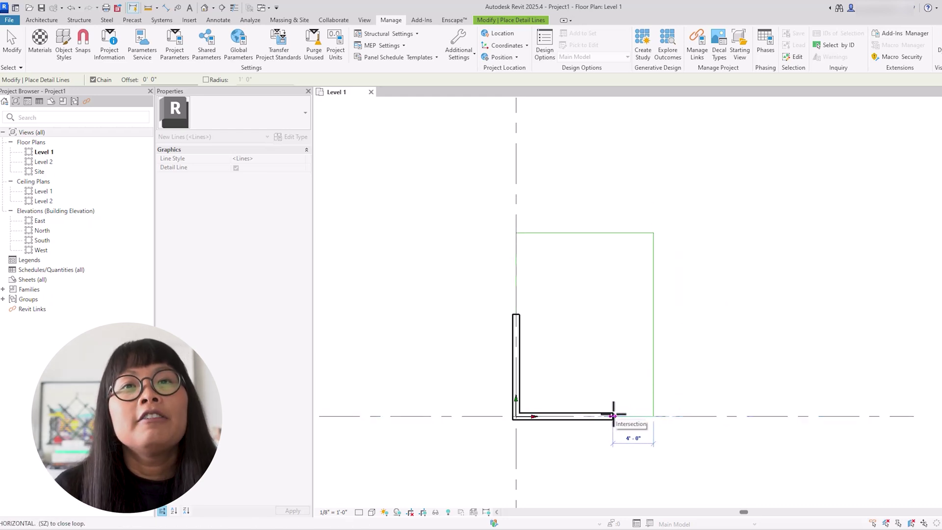
key("Escape")
key("Escape")
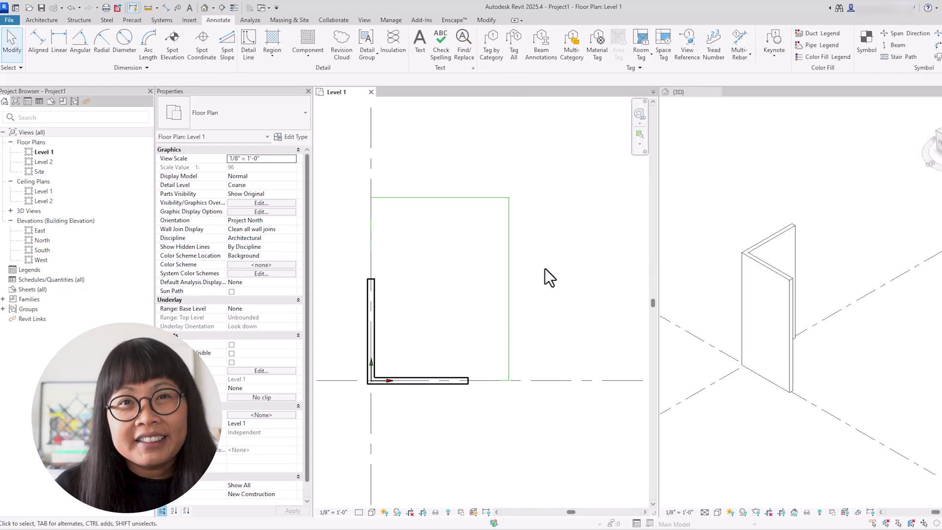
Step: Draw a vertical model line about 13' 6" long with line style <Lines>, east of the detail line rectangle in the Level 1 plan
left_click(42, 20)
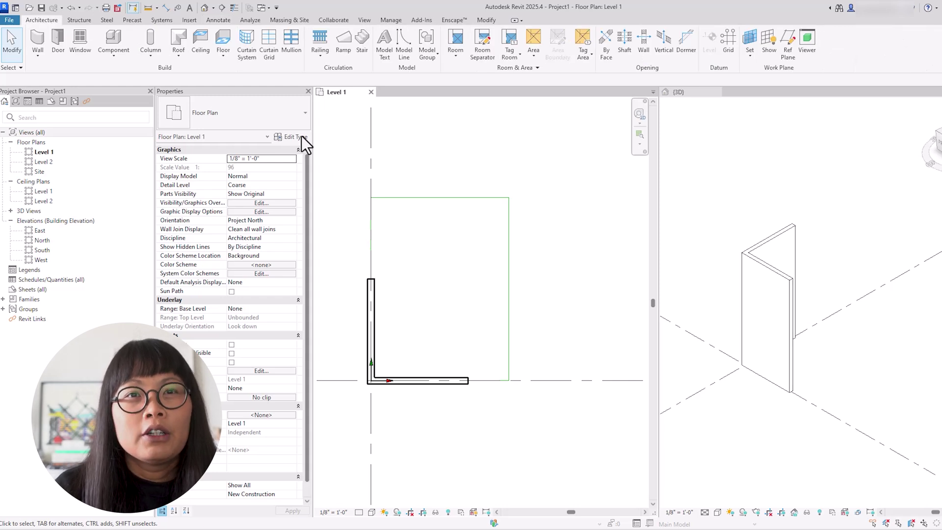
left_click(405, 55)
left_click(543, 54)
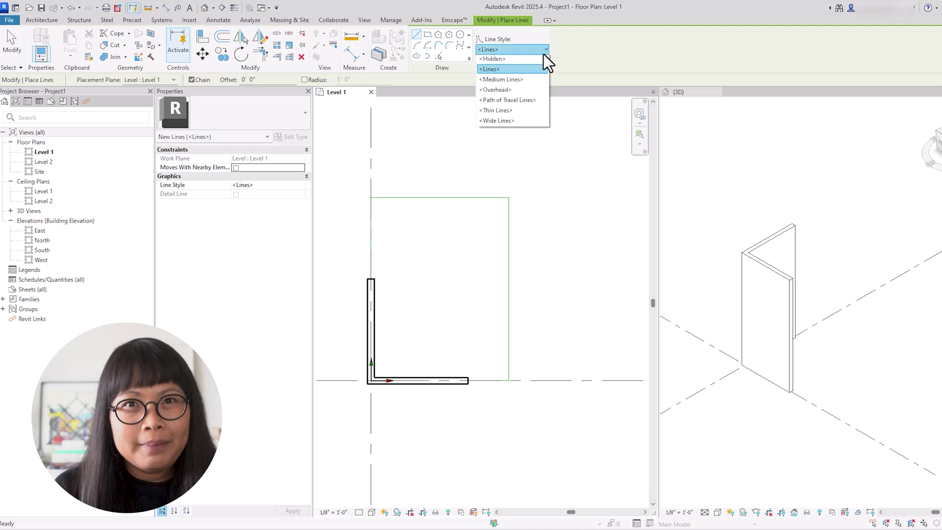
key("Escape")
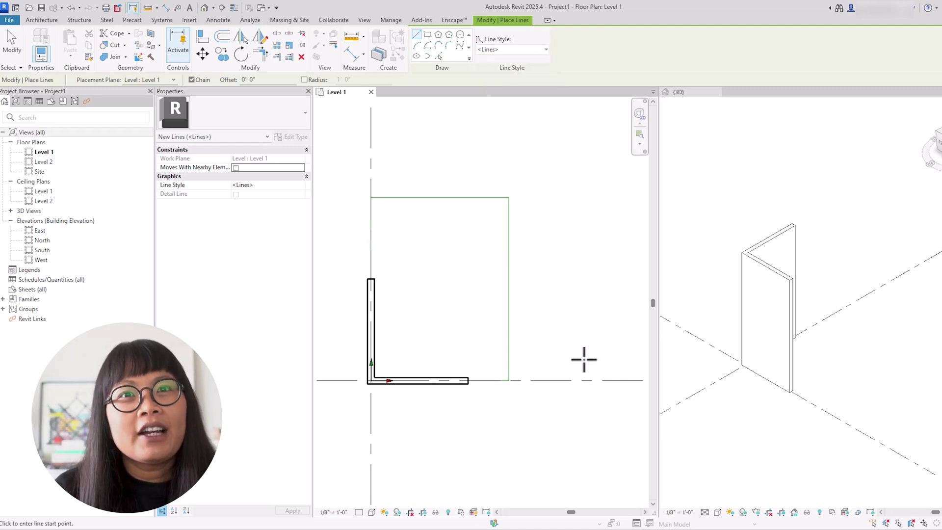
left_click(540, 359)
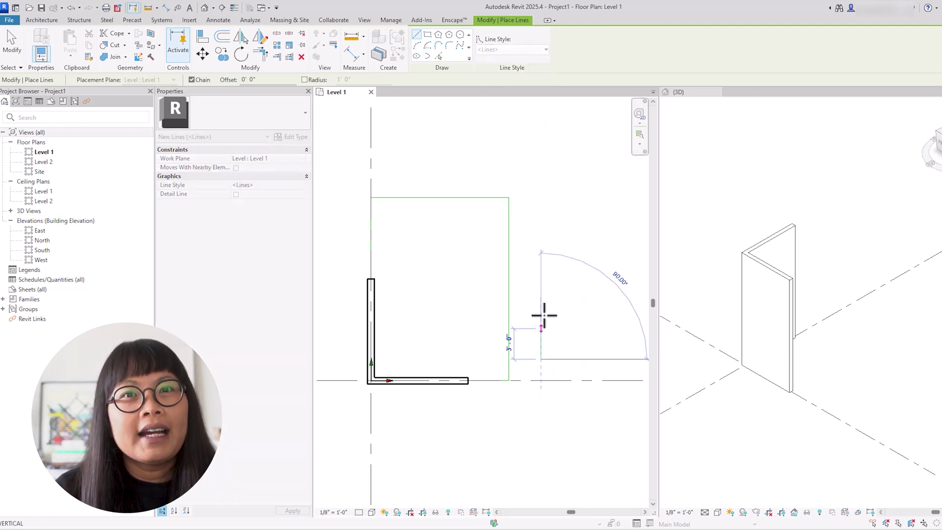
left_click(541, 222)
key("Escape")
key("Escape")
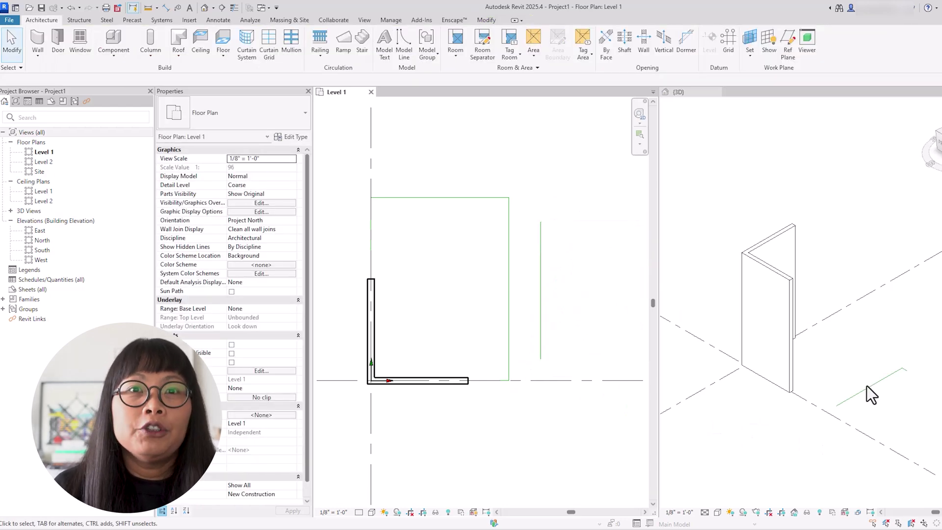
Step: Select the model line in the 3D view and in the Level 1 plan to check that it exists in both views
left_click(867, 386)
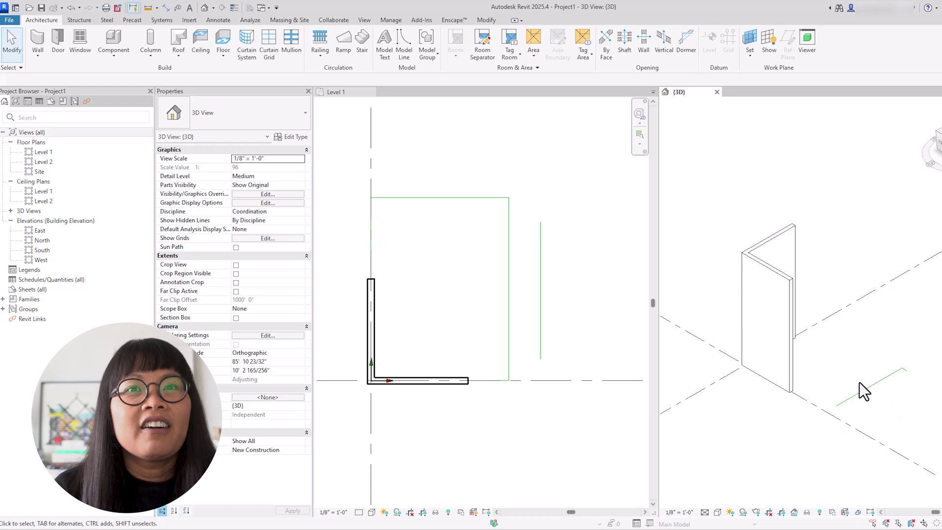
left_click(866, 388)
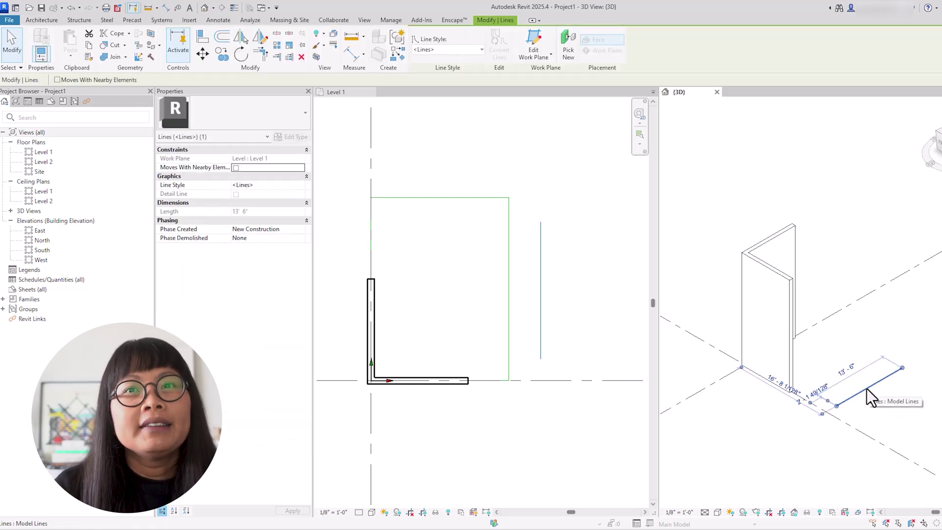
left_click(541, 335)
left_click(572, 336)
key("ctrl+Tab")
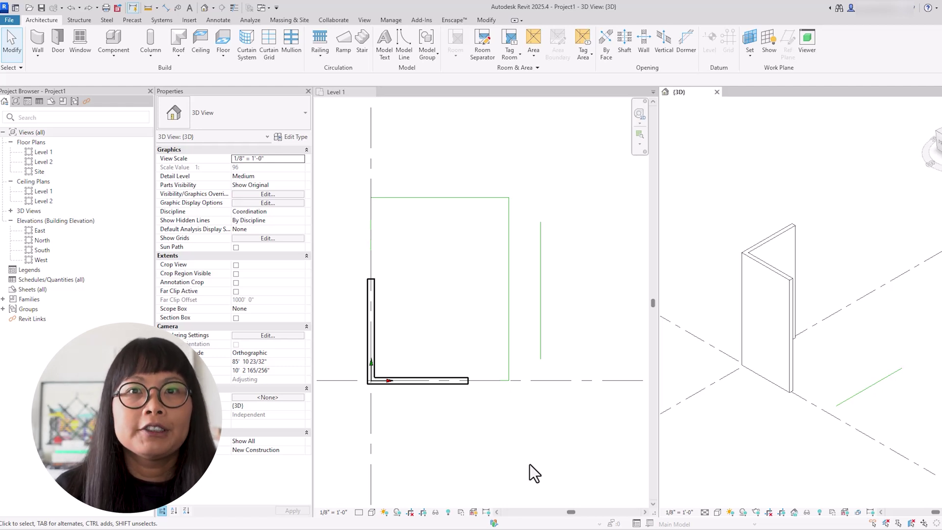
Step: Convert the rectangle's east and north detail lines in the Level 1 plan with Convert Lines
left_click(508, 338)
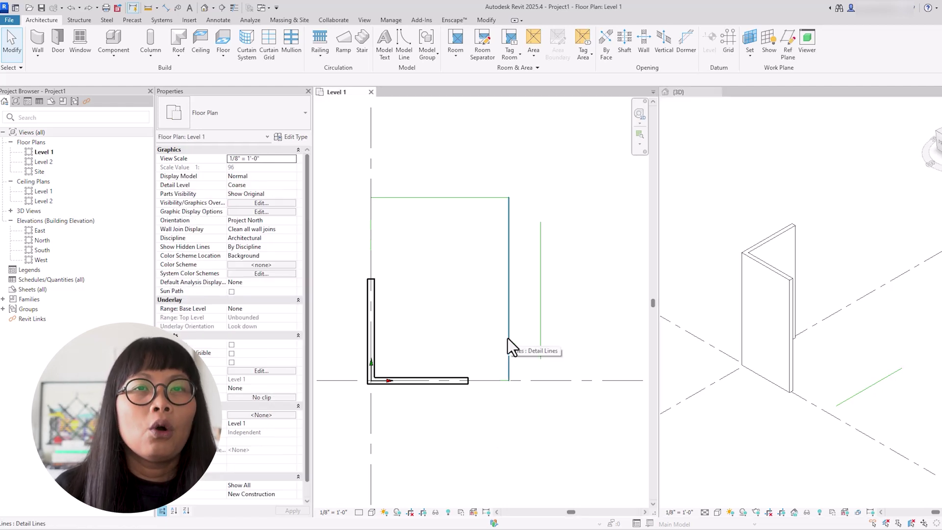
left_click(507, 338)
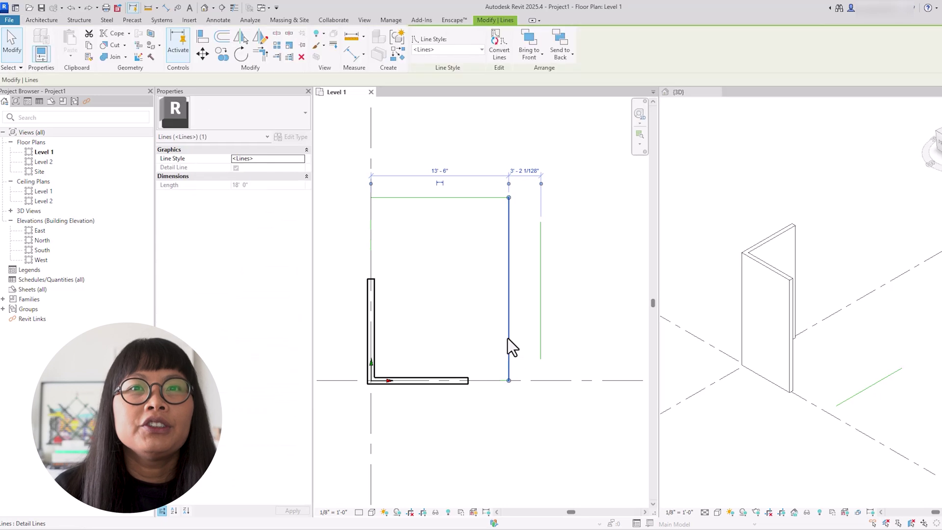
left_click(471, 200, "ctrl")
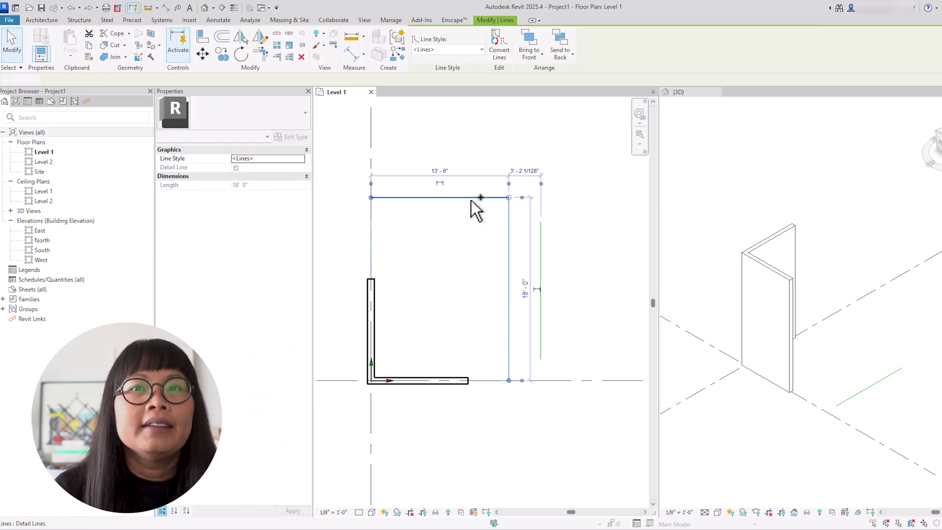
left_click(506, 55)
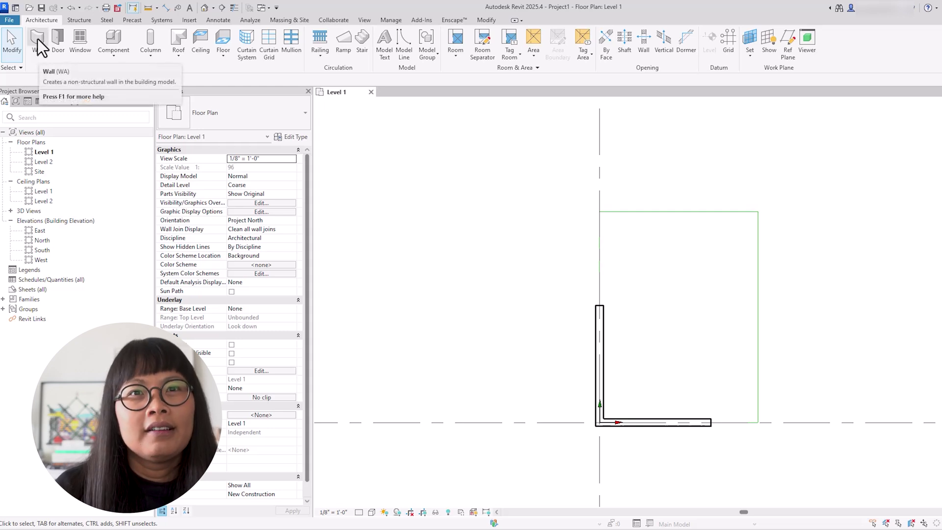
Step: Create Generic - 8" walls with location line Wall Centerline by picking the rectangle's existing lines, closing the gap along grid A
left_click(39, 55)
left_click(49, 78)
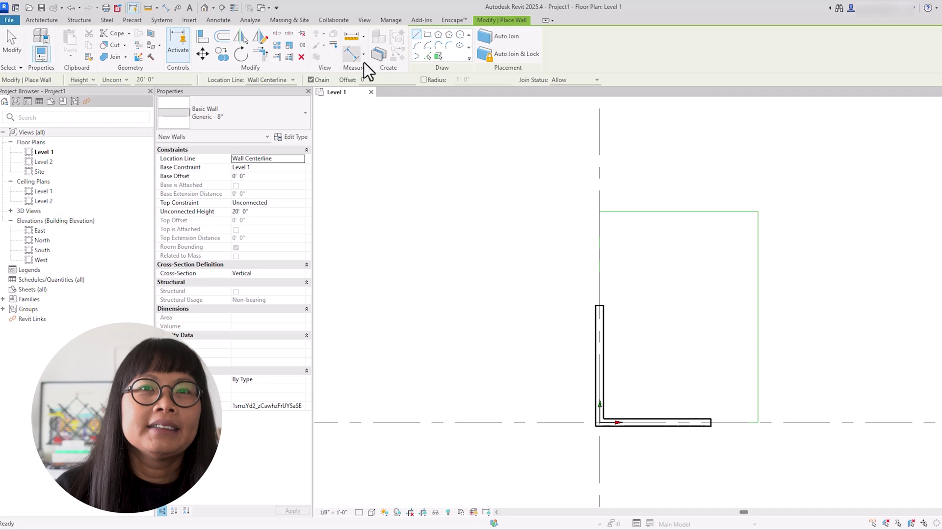
left_click(426, 56)
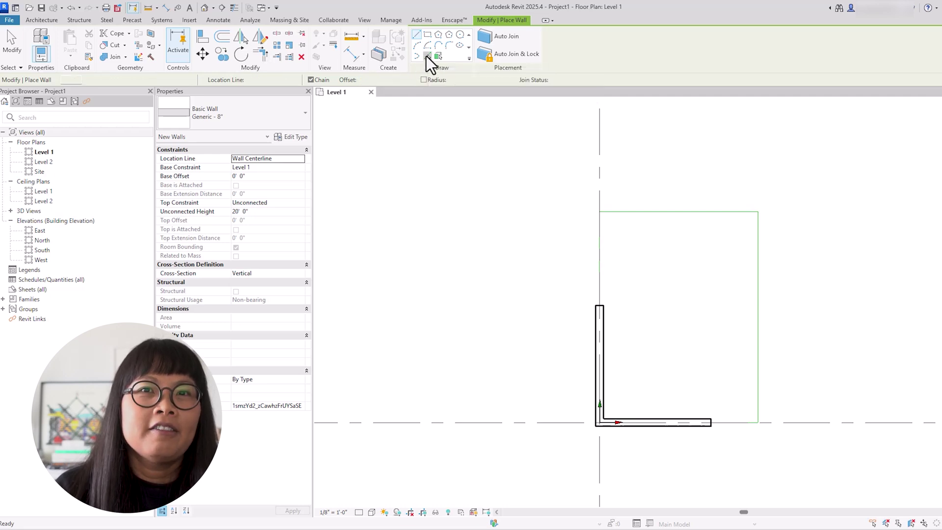
left_click(301, 158)
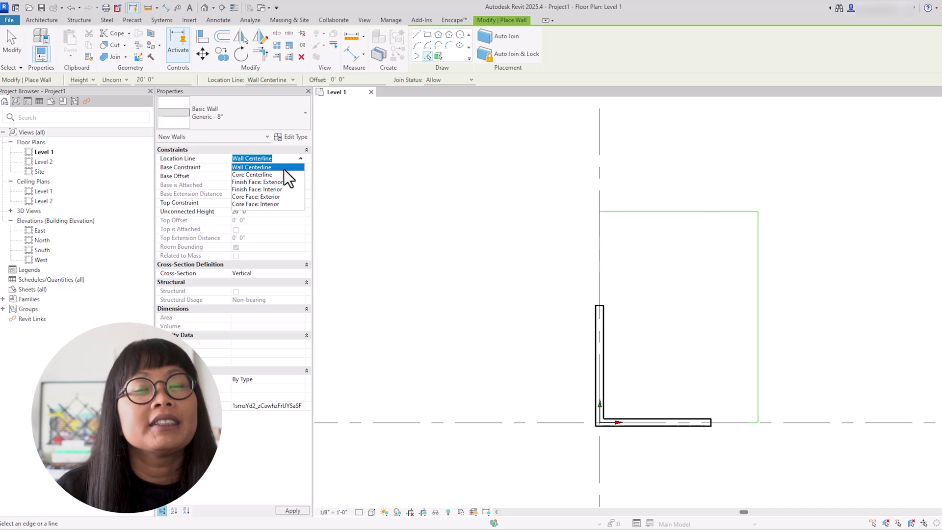
left_click(284, 170)
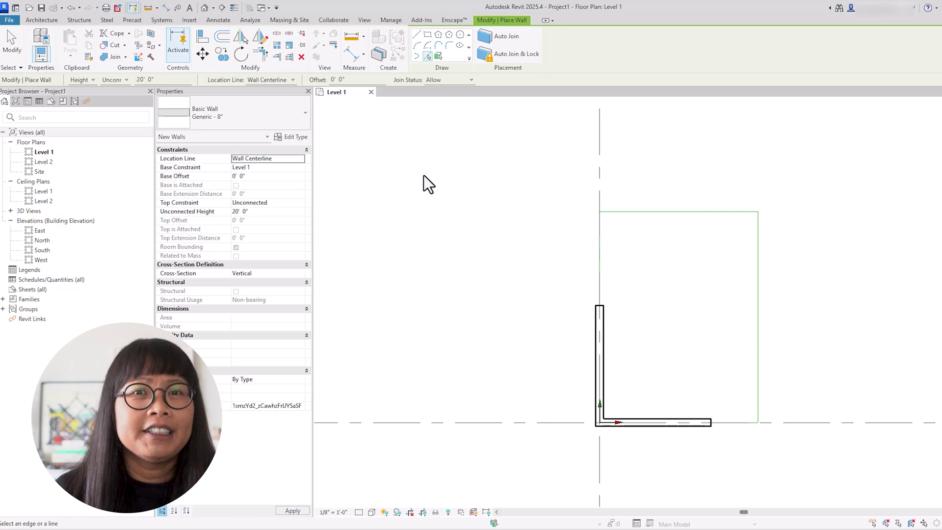
left_click(600, 272)
left_click(656, 213)
left_click(758, 275)
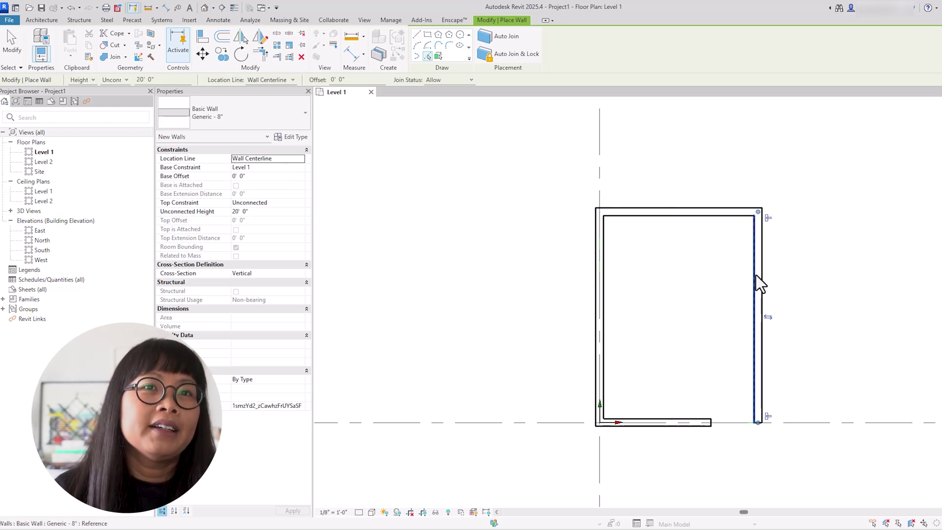
left_click(733, 423)
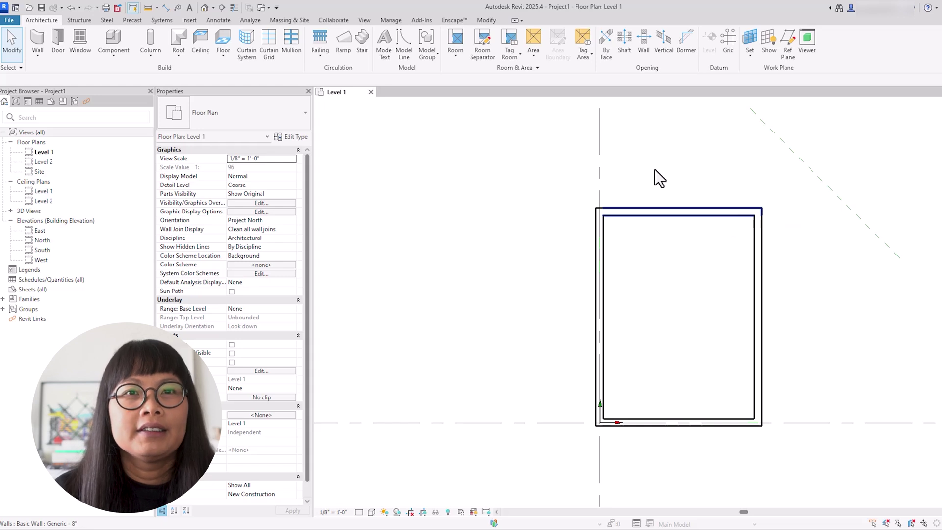
Step: Align the north wall of the rectangular room to the diagonal reference plane
left_click(484, 20)
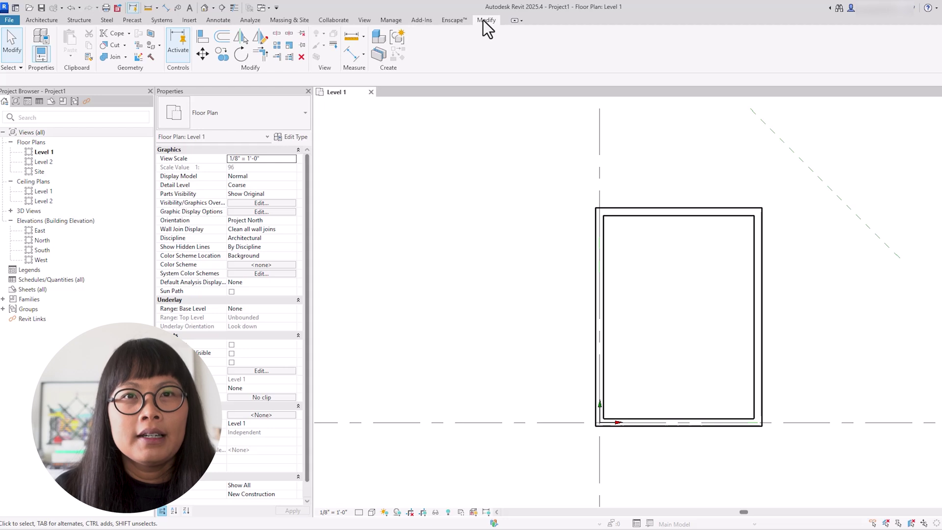
left_click(203, 37)
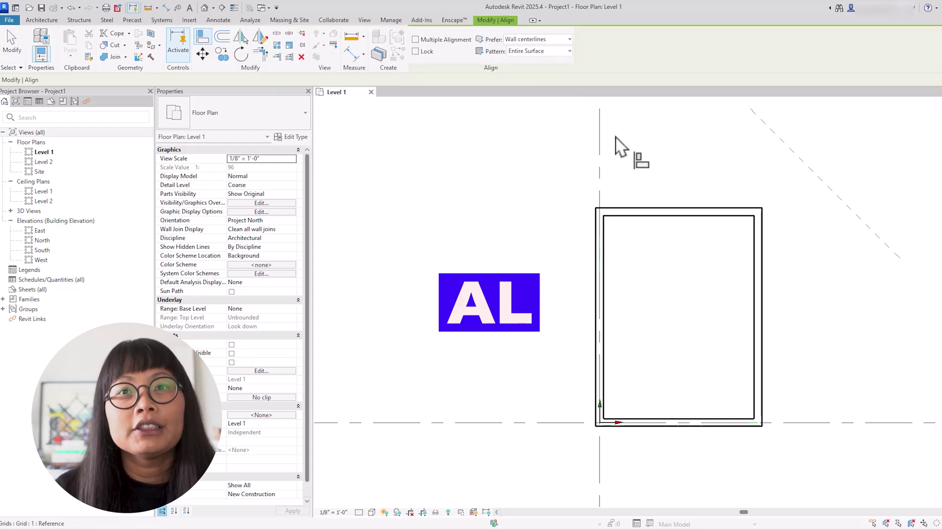
left_click(780, 138)
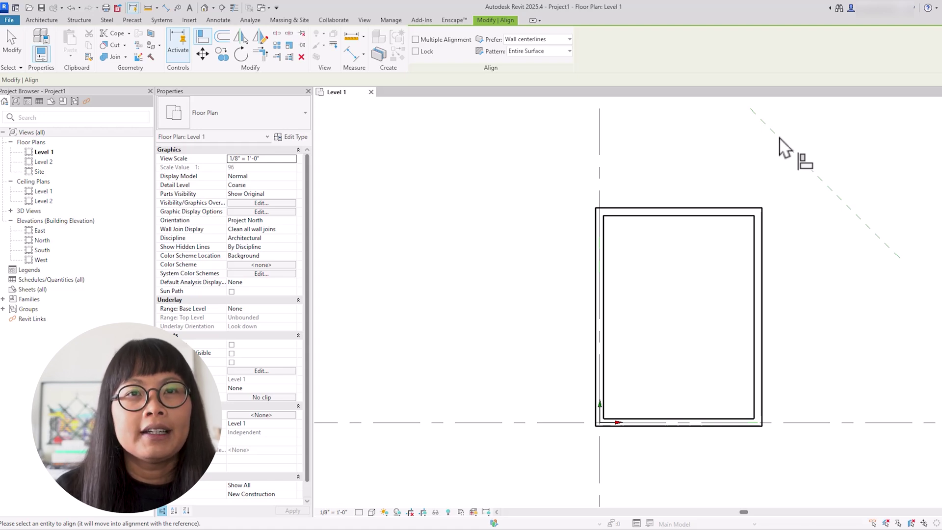
left_click(740, 209)
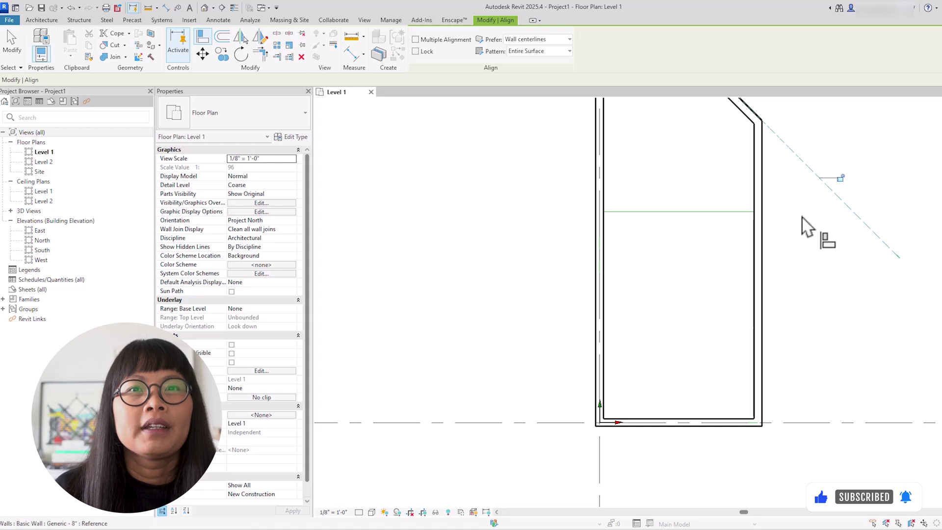
Step: Lock the angled wall to the diagonal reference plane and move the plane toward the room so the wall follows
scroll(800, 285, "down", 3)
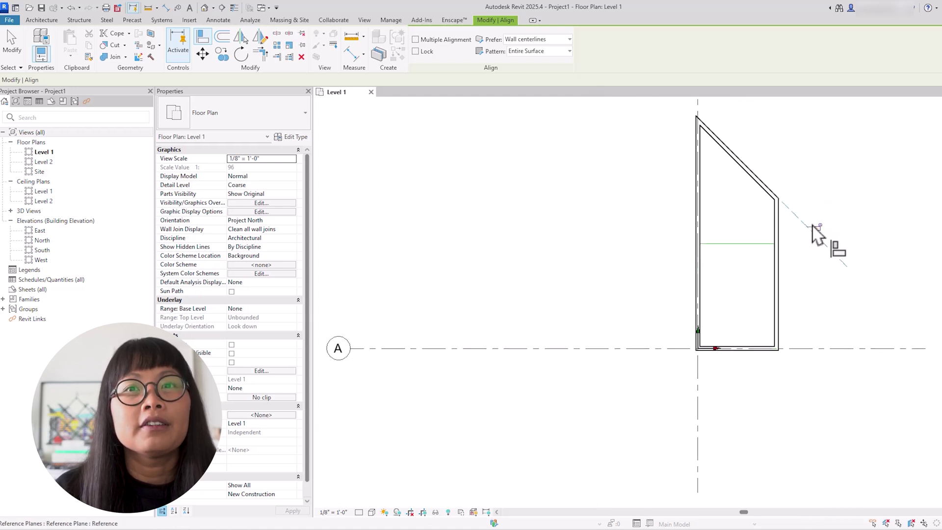
left_click(824, 239)
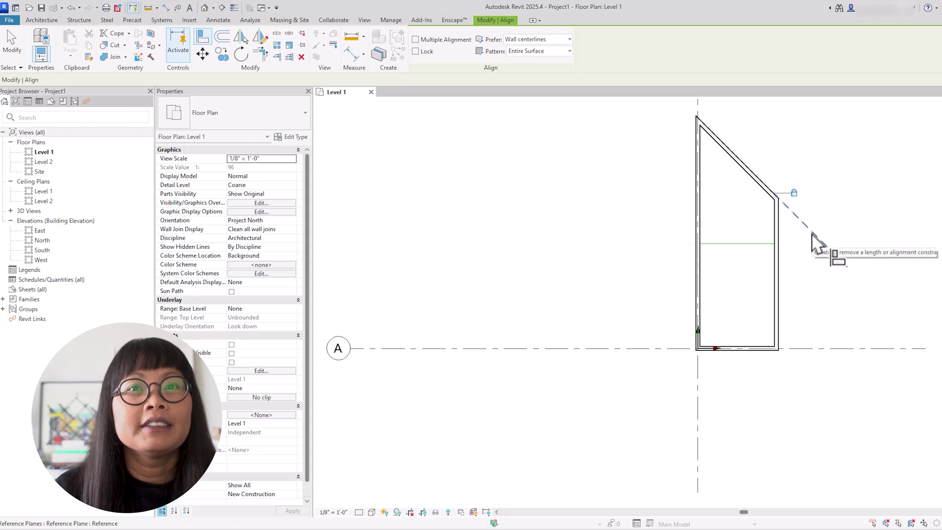
left_click(814, 234)
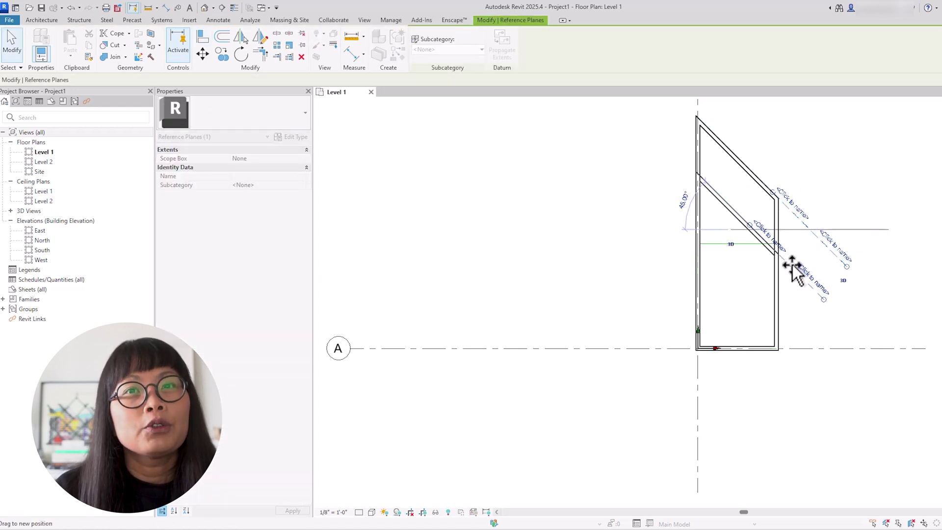
left_click(870, 241)
left_click(806, 276)
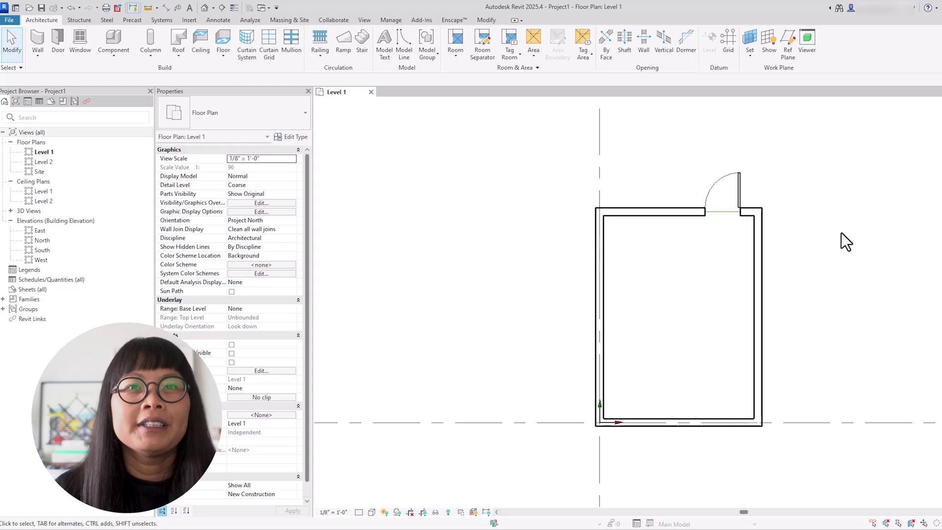
Step: Use Create Similar on the north wall's door to place three Single-Flush 36" x 84" doors along the east wall
left_click(740, 192)
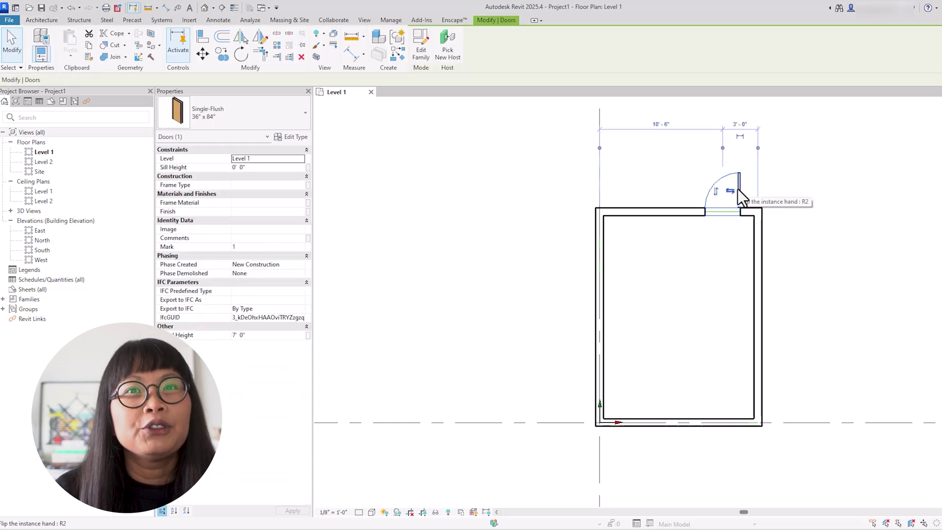
left_click(42, 21)
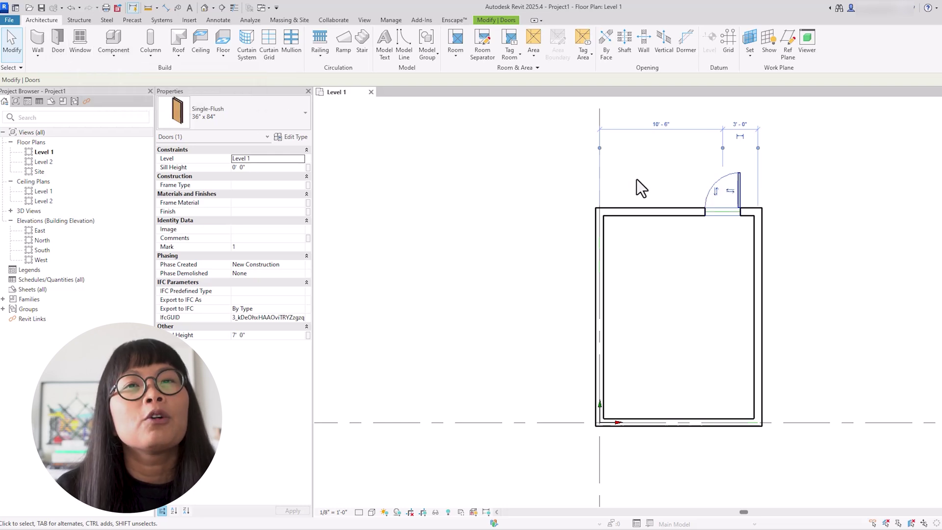
right_click(718, 190)
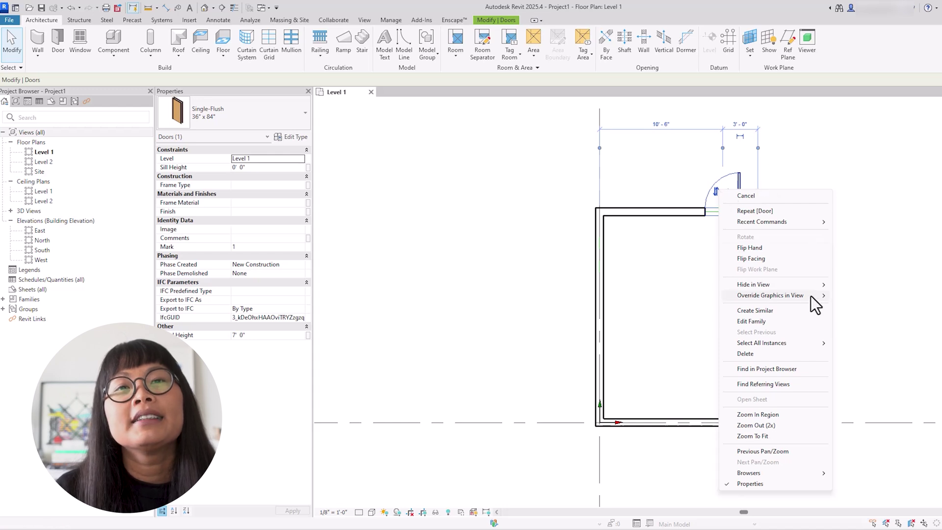
left_click(793, 311)
left_click(760, 252)
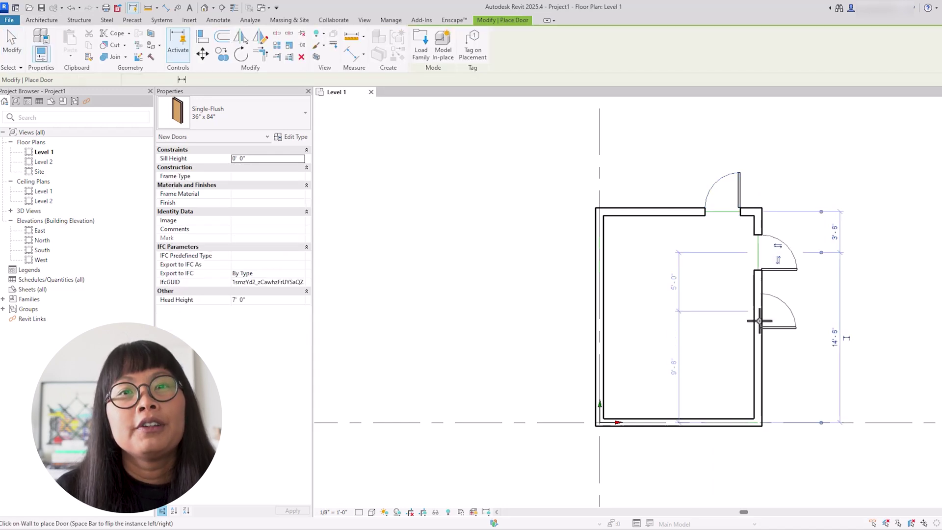
left_click(760, 310)
left_click(759, 372)
key("Escape")
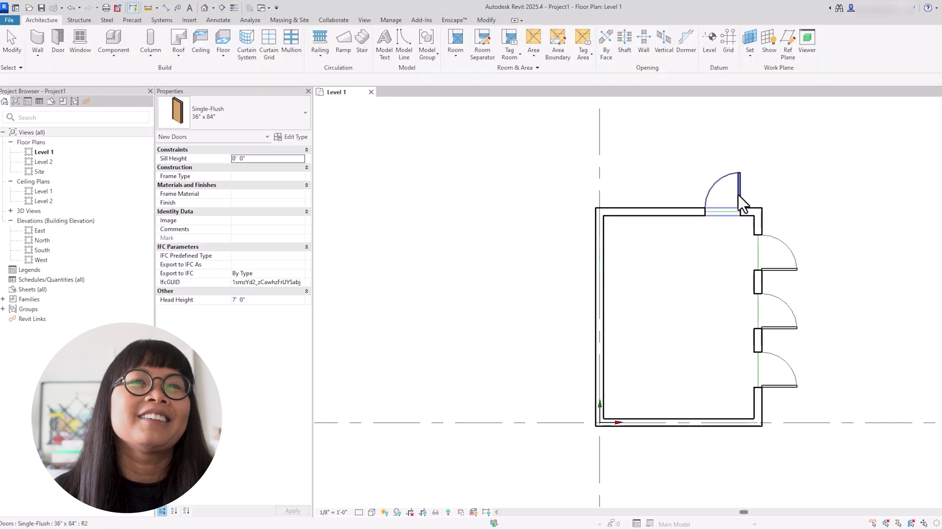
Step: Use Create Similar on the north wall's door to place one more door in the north wall and two in the west wall
left_click(736, 193)
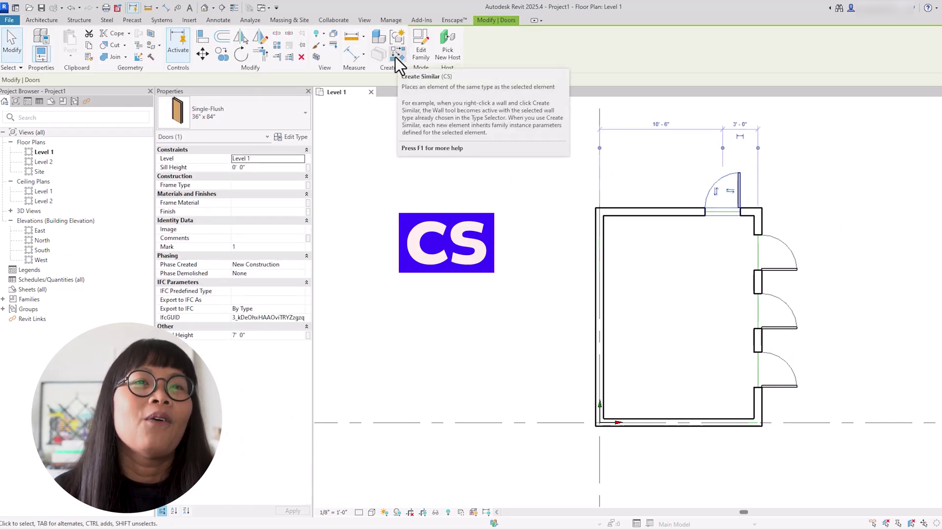
left_click(395, 57)
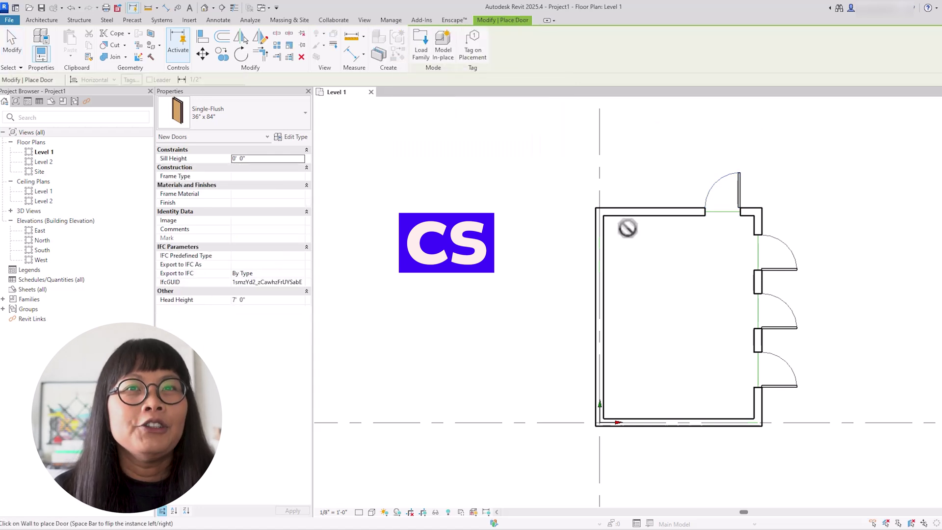
left_click(643, 205)
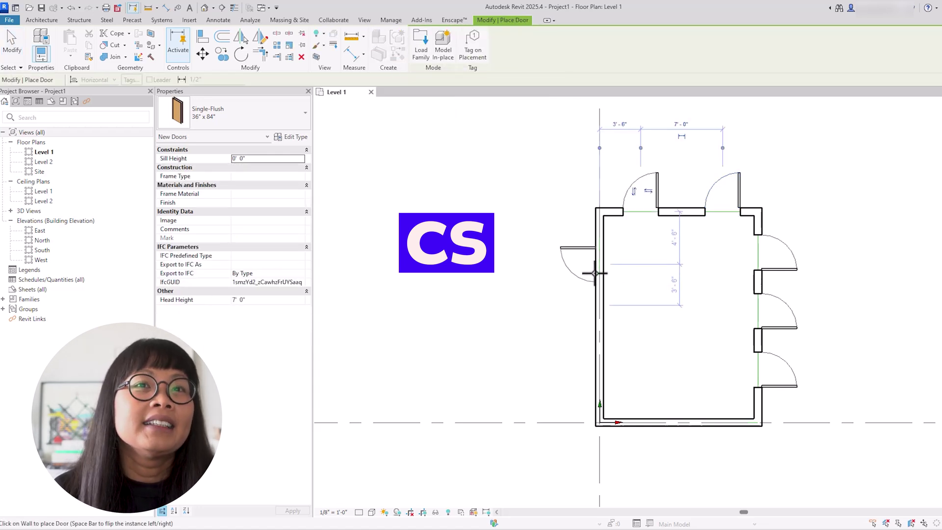
left_click(596, 282)
left_click(598, 334)
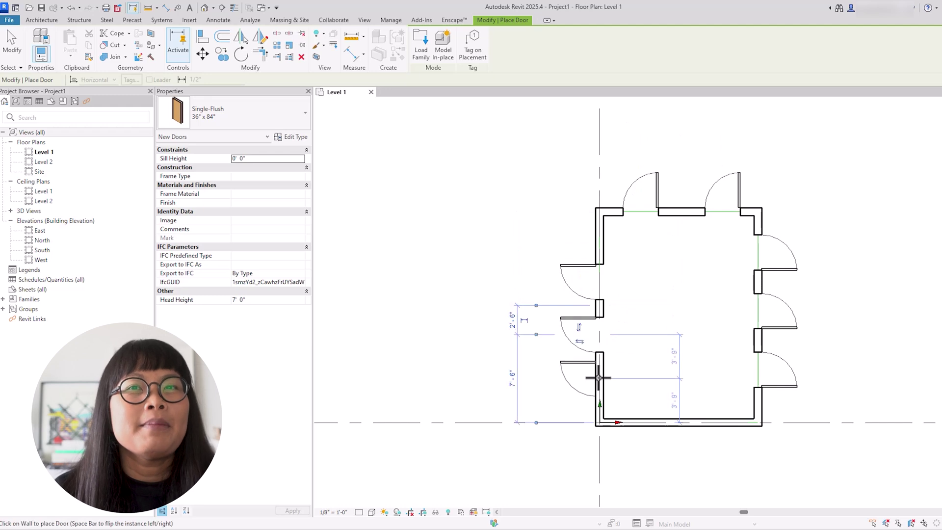
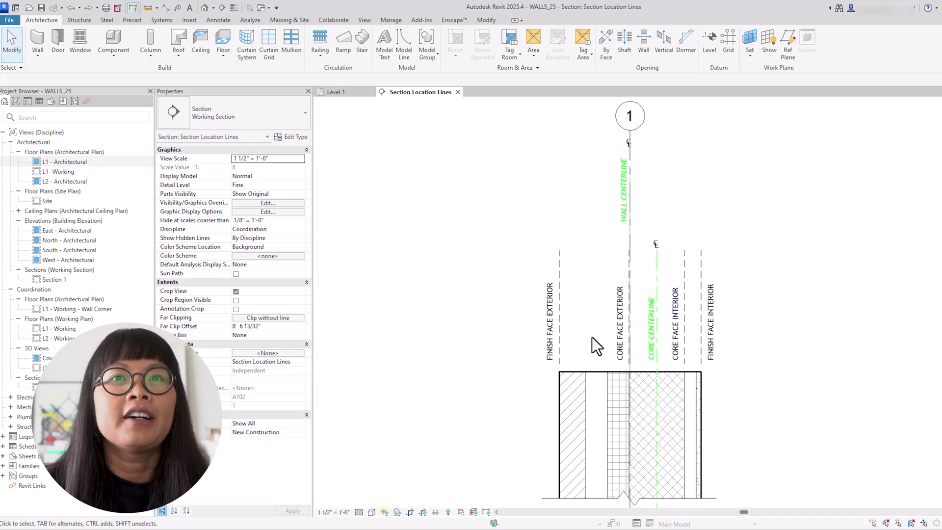
Step: Set the section wall's location line to Wall Centerline and change its type to Generic - 8" Masonry
left_click(555, 404)
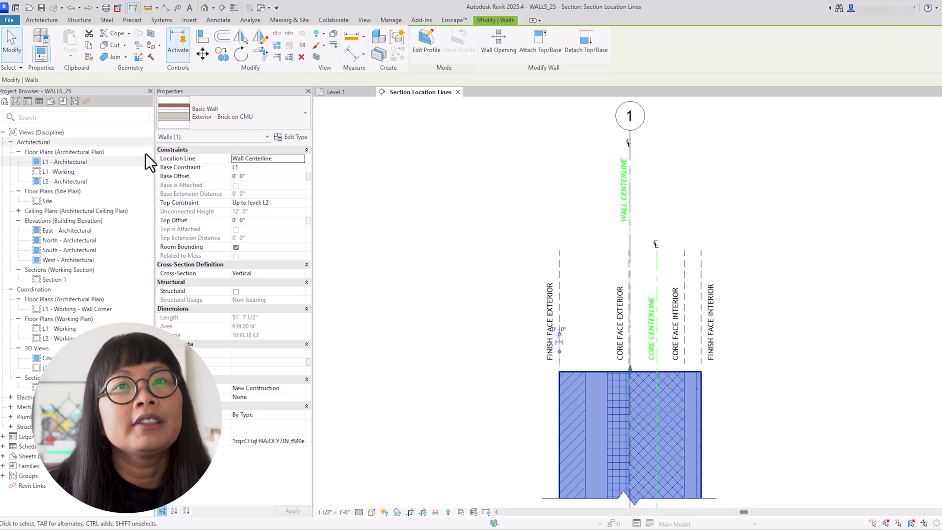
left_click(300, 160)
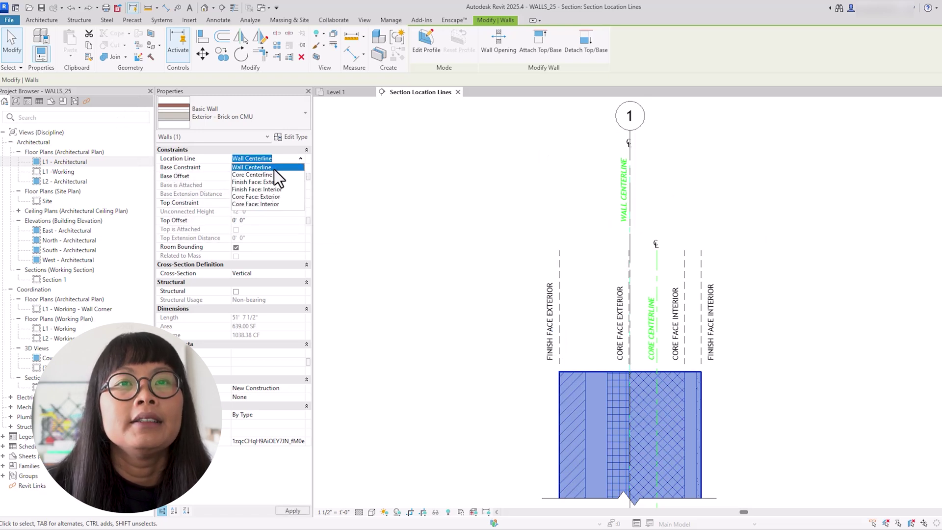
left_click(274, 170)
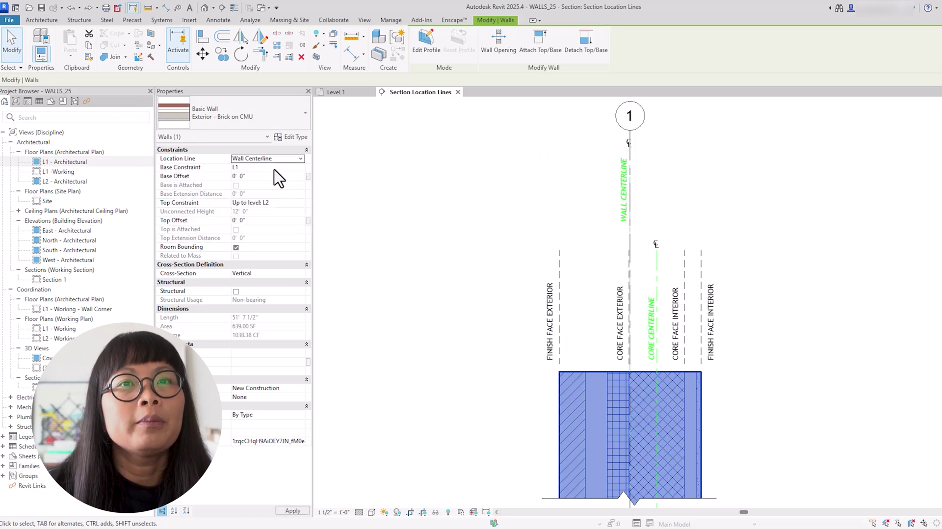
left_click(299, 108)
scroll(277, 311, "down", 6)
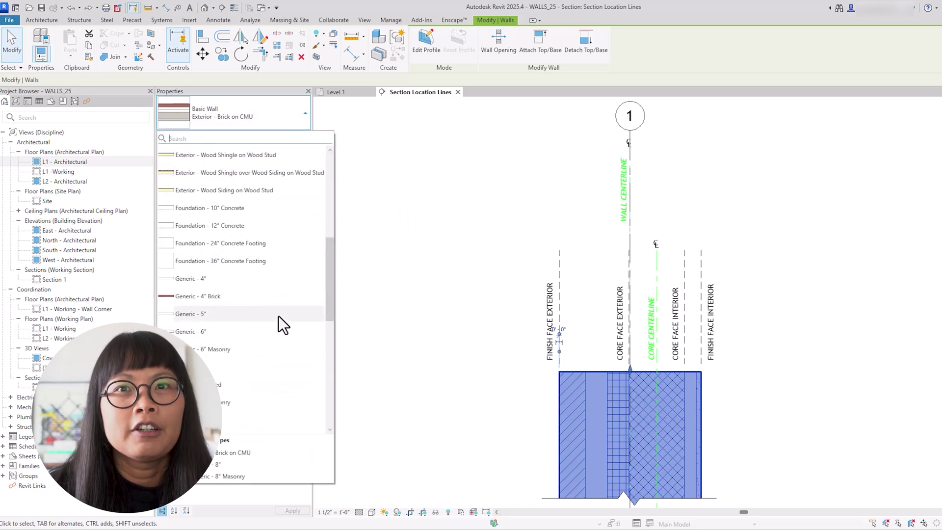
scroll(278, 326, "down", 1)
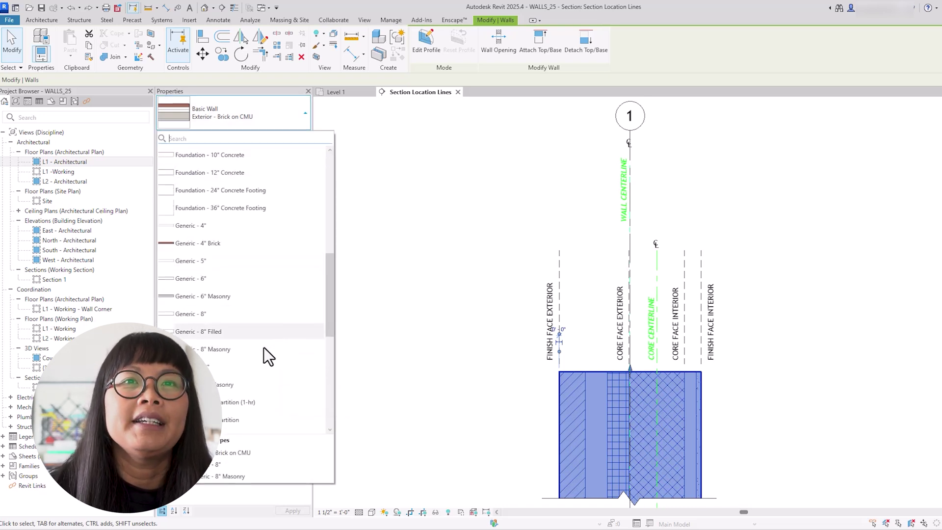
left_click(247, 352)
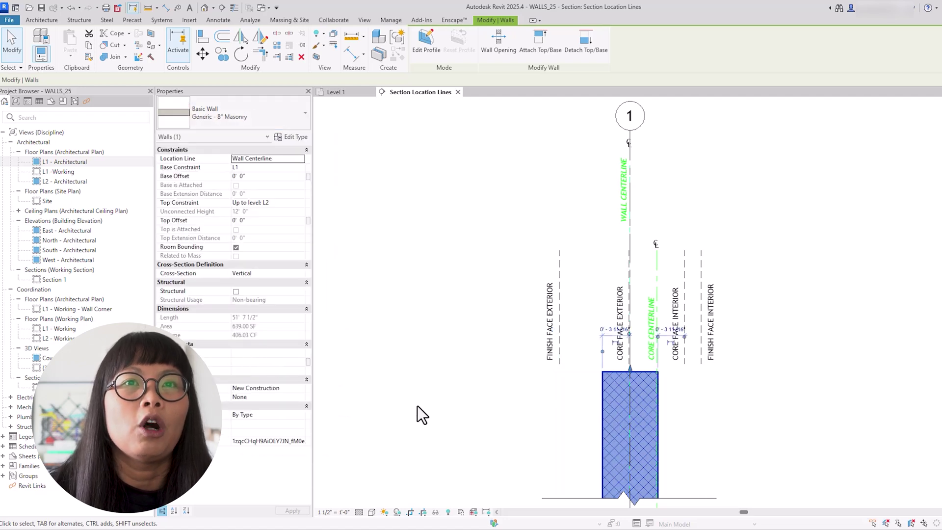
left_click(420, 406)
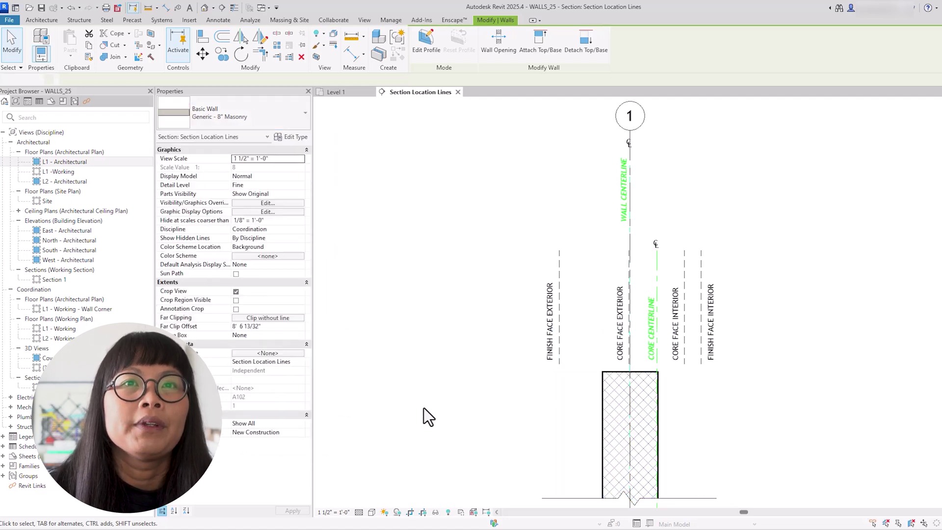
left_click(608, 448)
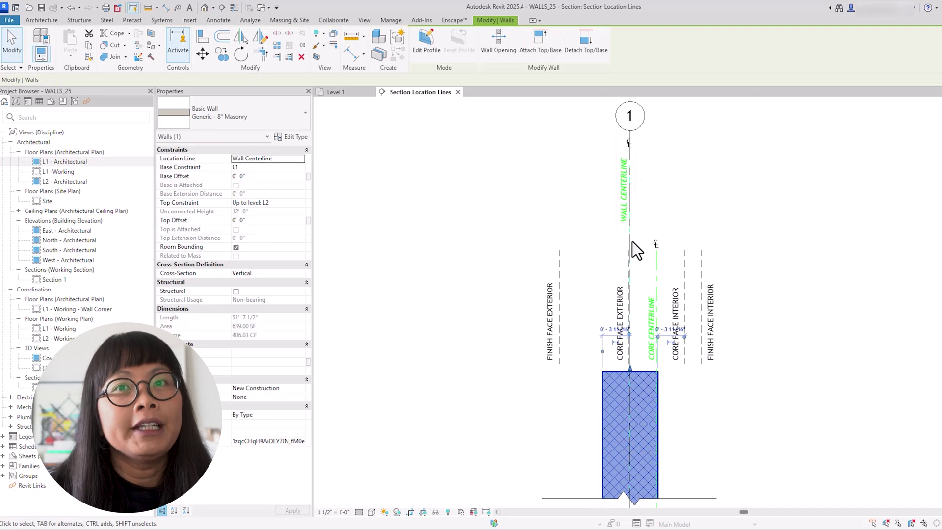
key("Escape")
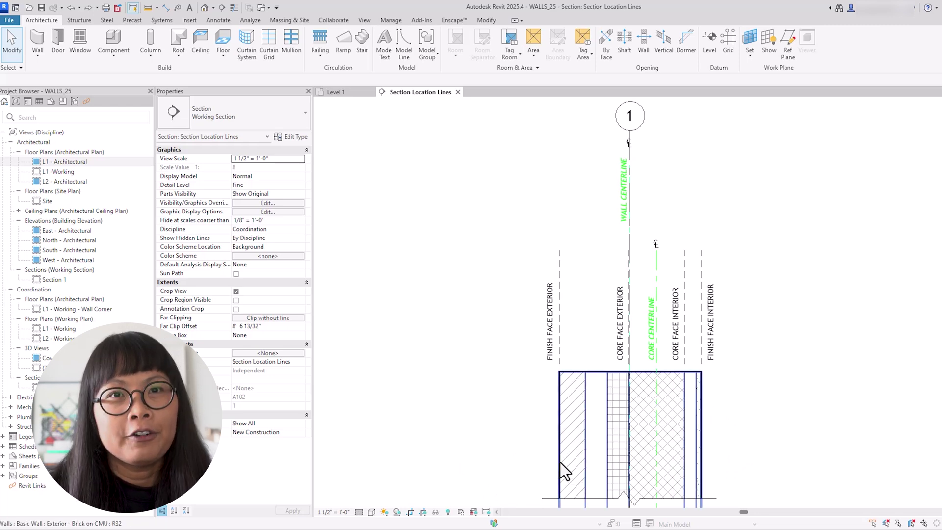
Step: Set the brick-on-CMU wall's location line to Finish Face: Exterior and change its type to Generic - 8" Masonry
left_click(560, 464)
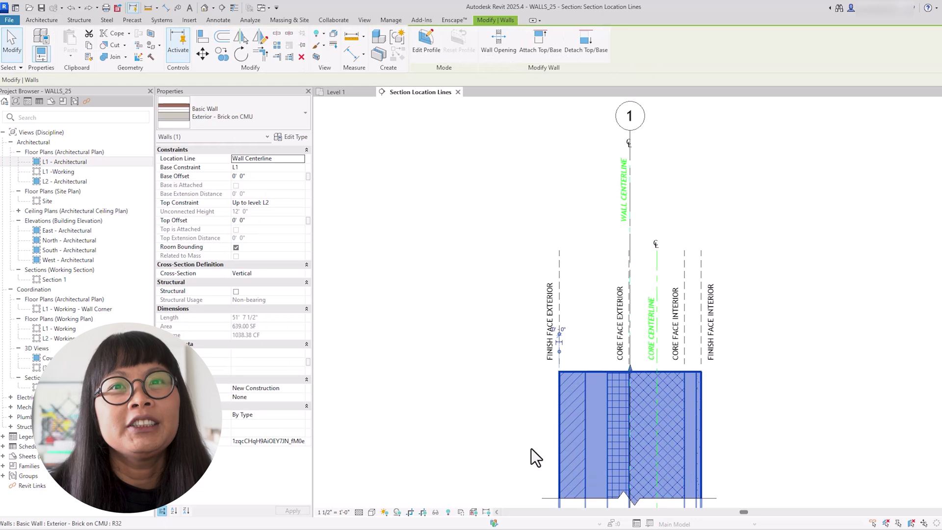
left_click(301, 161)
left_click(278, 182)
left_click(289, 122)
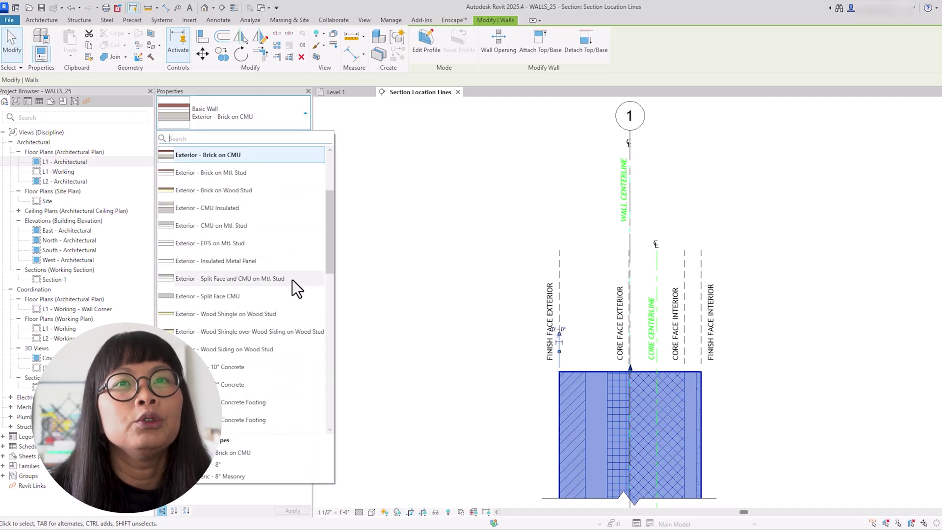
scroll(293, 276, "down", 5)
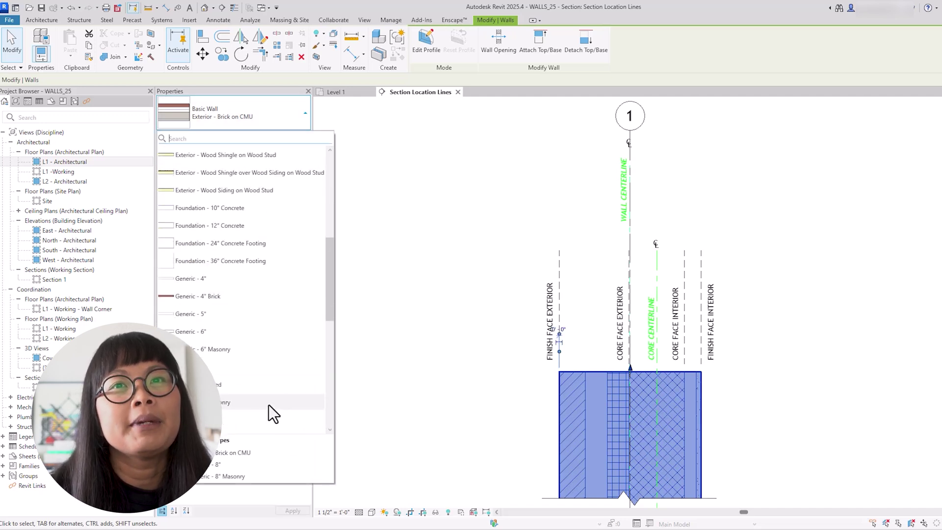
key("Escape")
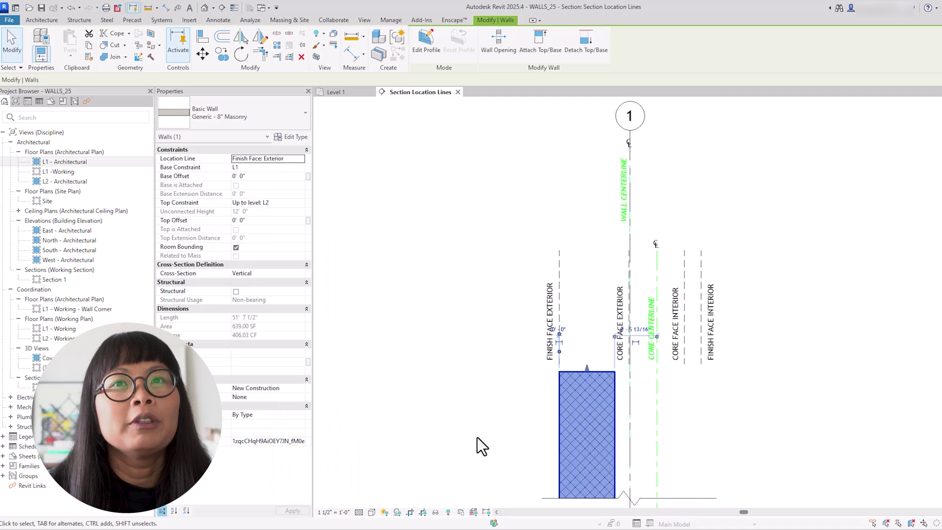
left_click(477, 437)
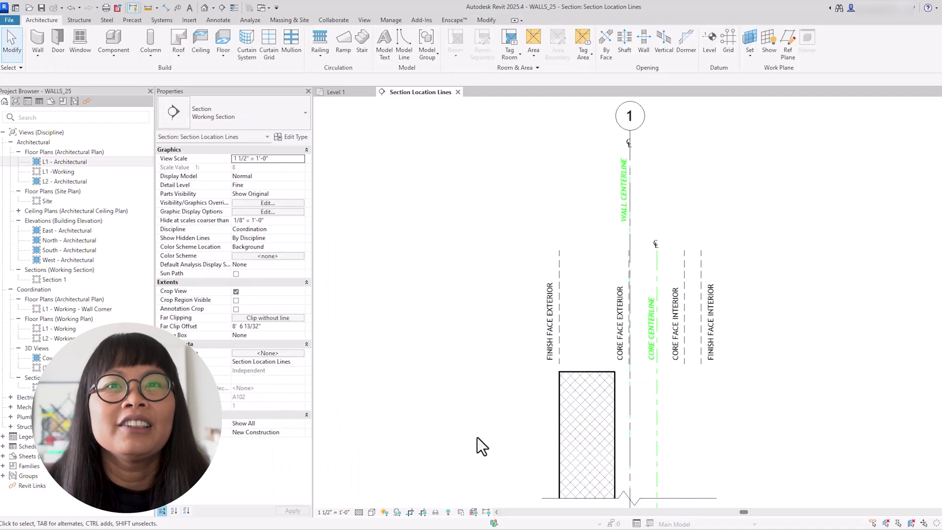
left_click(558, 256)
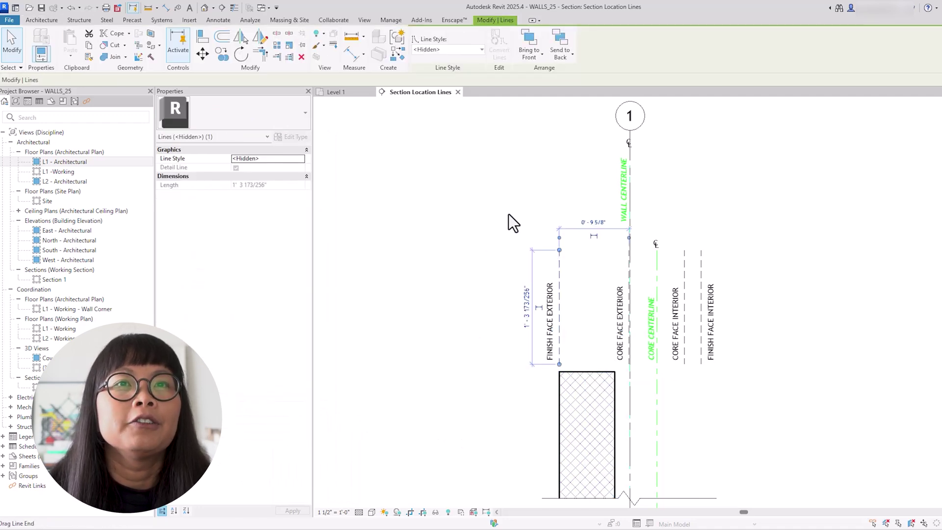
left_click(447, 196)
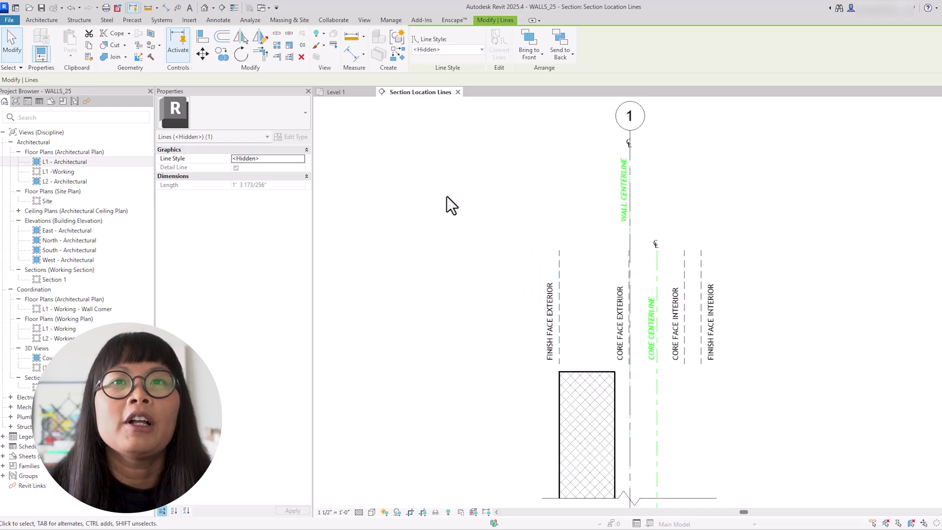
left_click(640, 114)
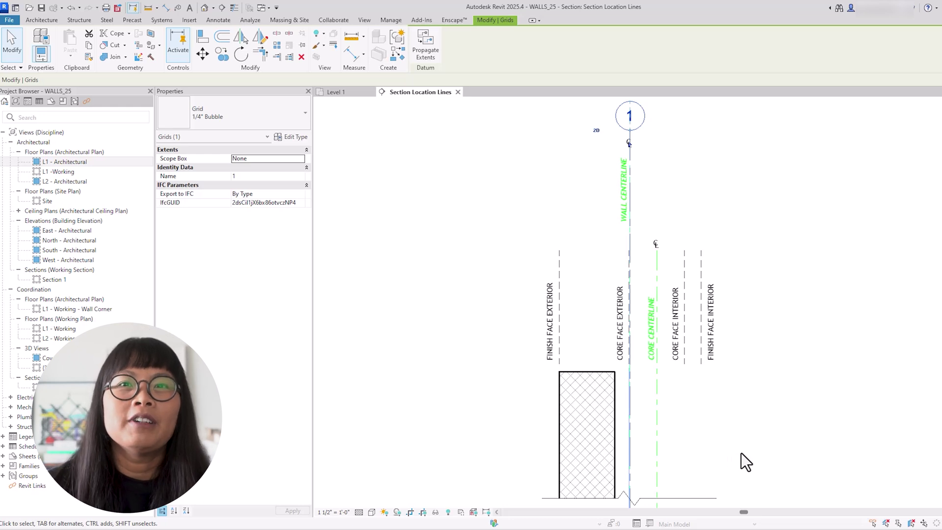
key("Escape")
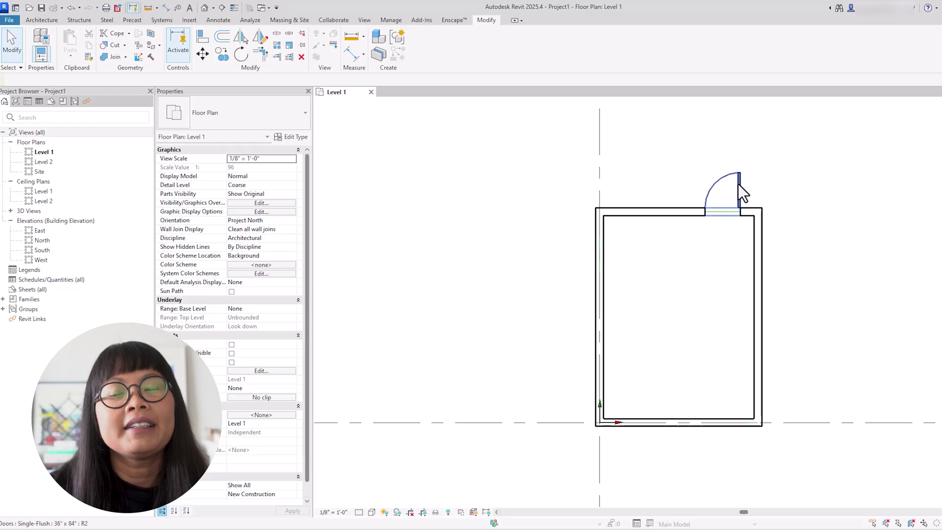
Step: Set the temporary dimension between the north wall's door and the east wall to 4'
left_click(738, 184)
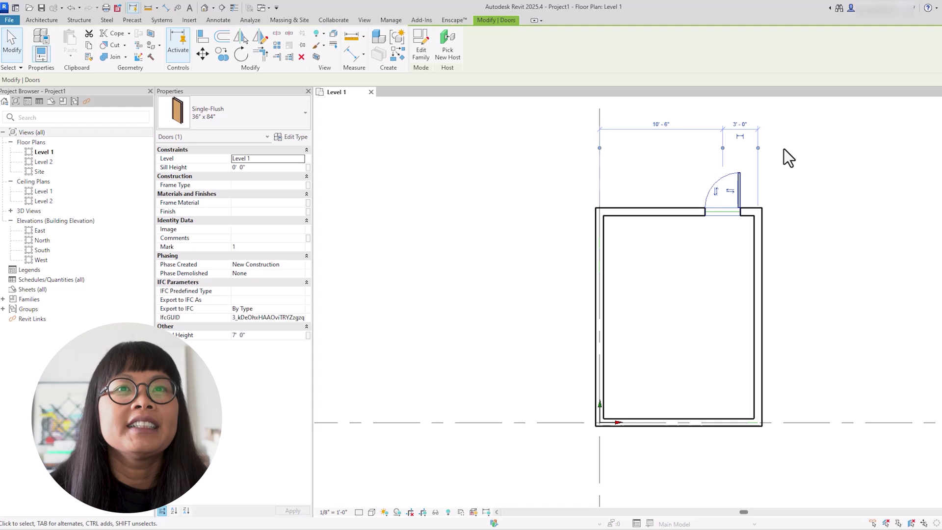
left_click(734, 125)
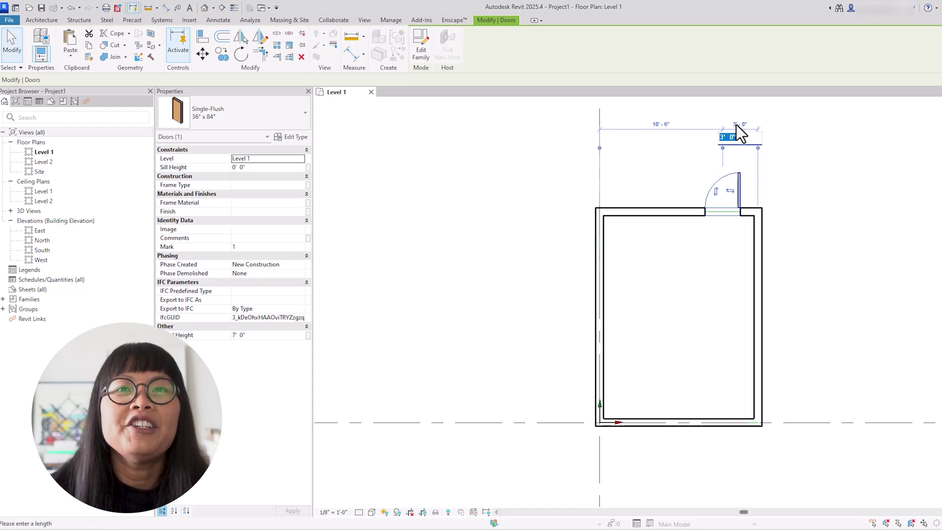
type("4")
key("Return")
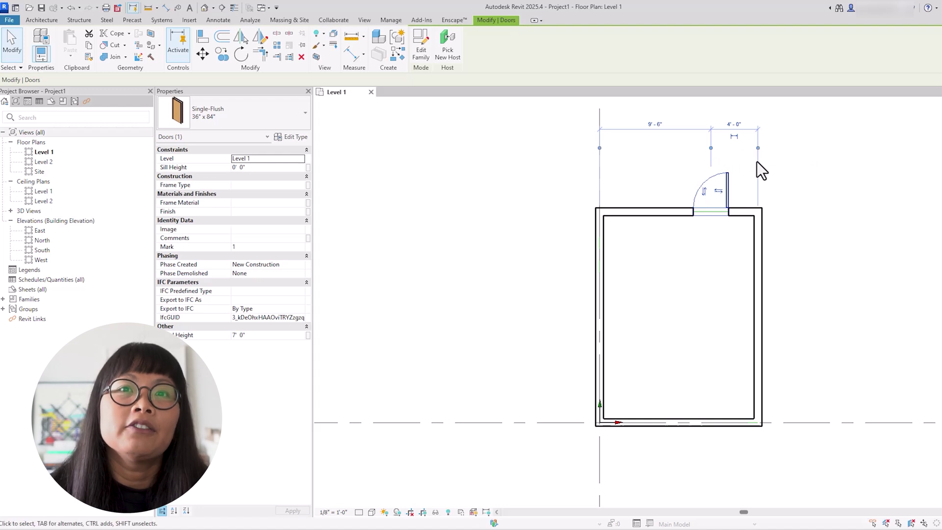
Step: Move the witness lines of the door's temporary dimensions to the inner faces of the east and west walls
left_click_drag(758, 147, 753, 241)
left_click_drag(599, 148, 605, 242)
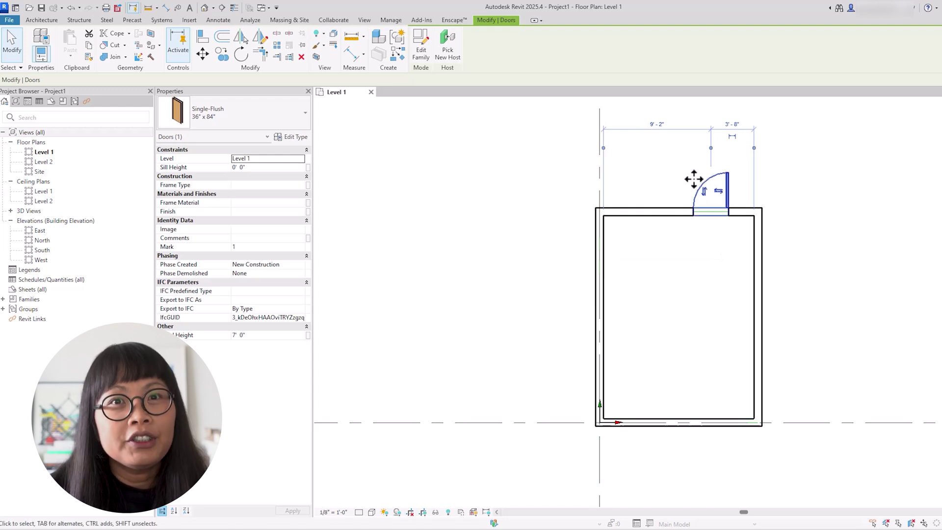
left_click(673, 167)
left_click(713, 182)
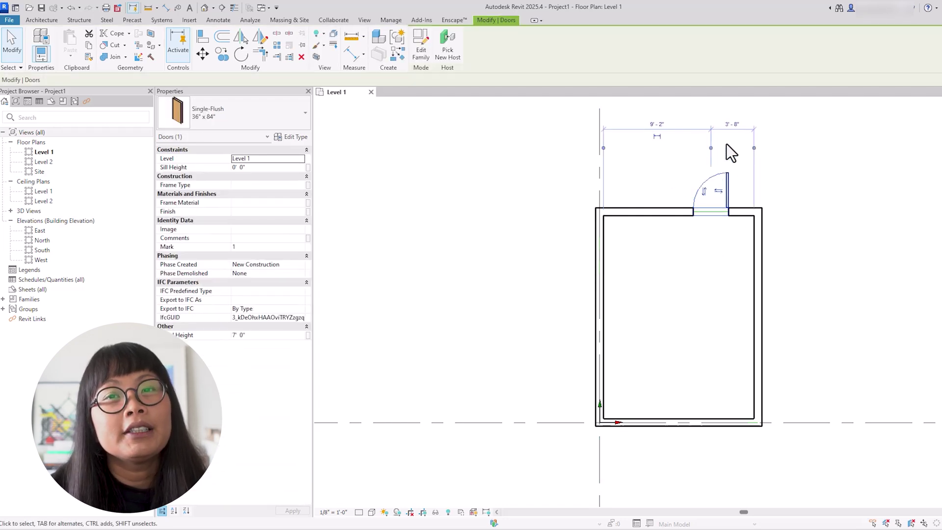
left_click(659, 137)
left_click(660, 155)
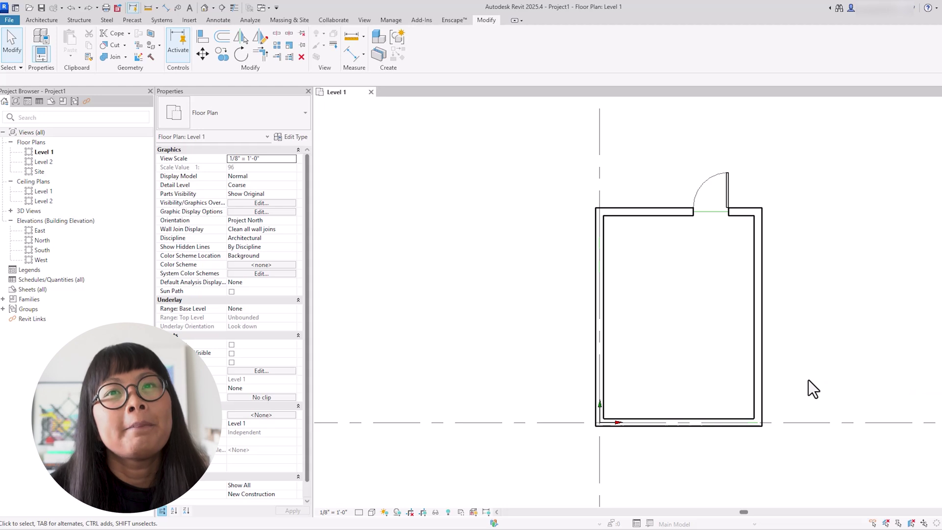
Step: Select all grid instances in the entire project, starting from grid 1, and pin them
scroll(808, 380, "down", 5)
middle_click_drag(818, 380, 774, 383)
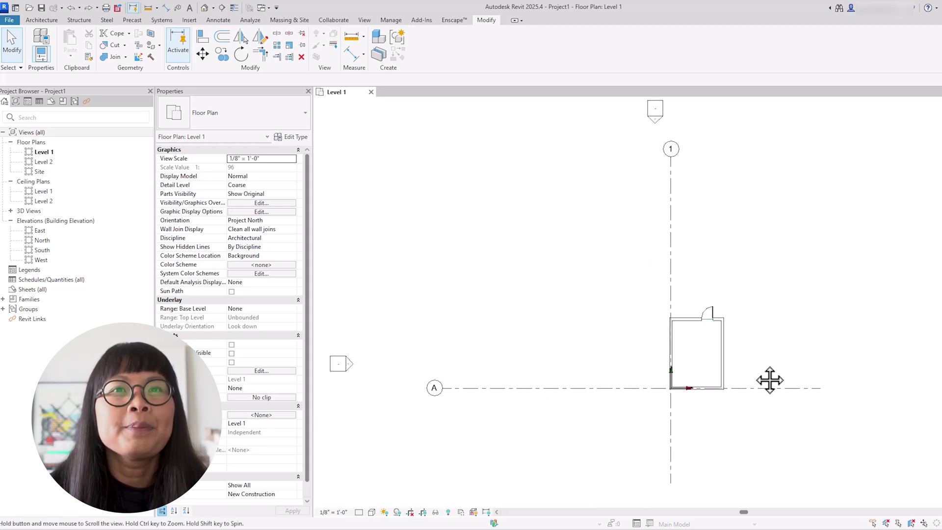
left_click(673, 234)
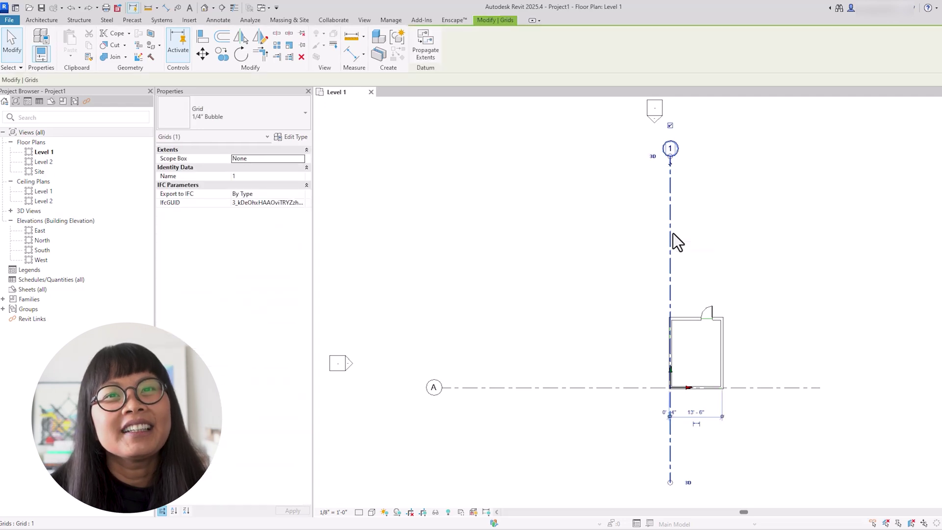
right_click(673, 233)
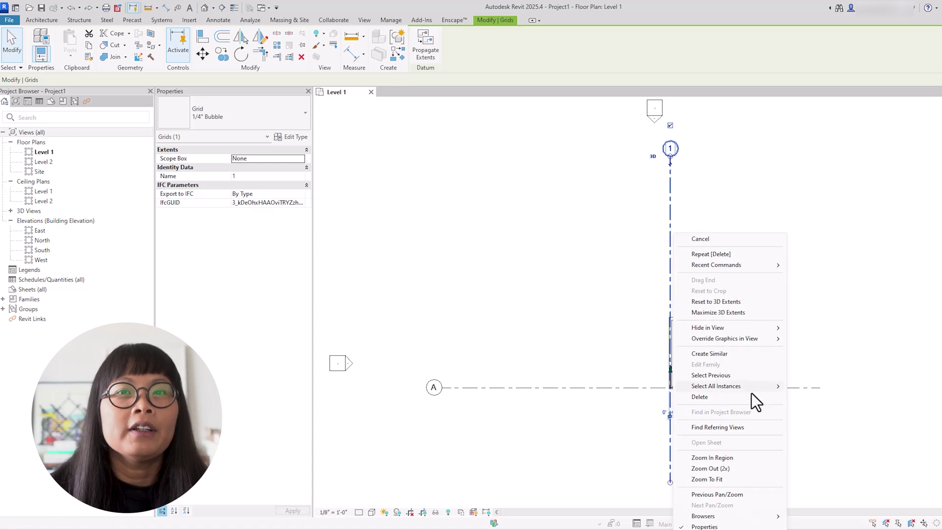
mouse_move(754, 387)
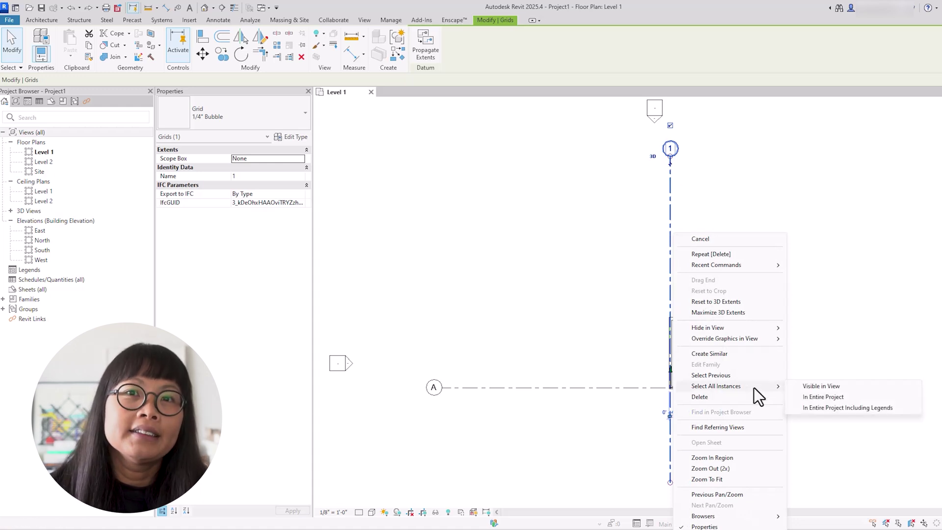
left_click(852, 395)
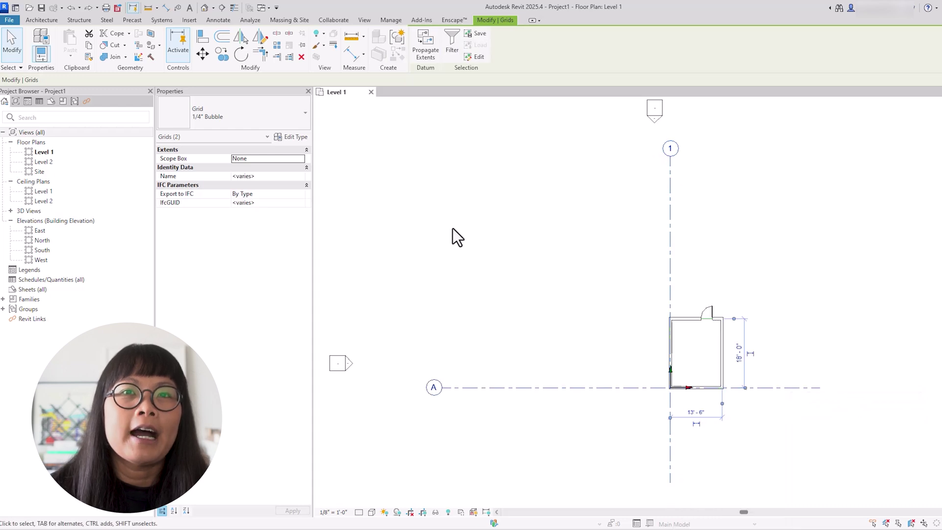
left_click(300, 46)
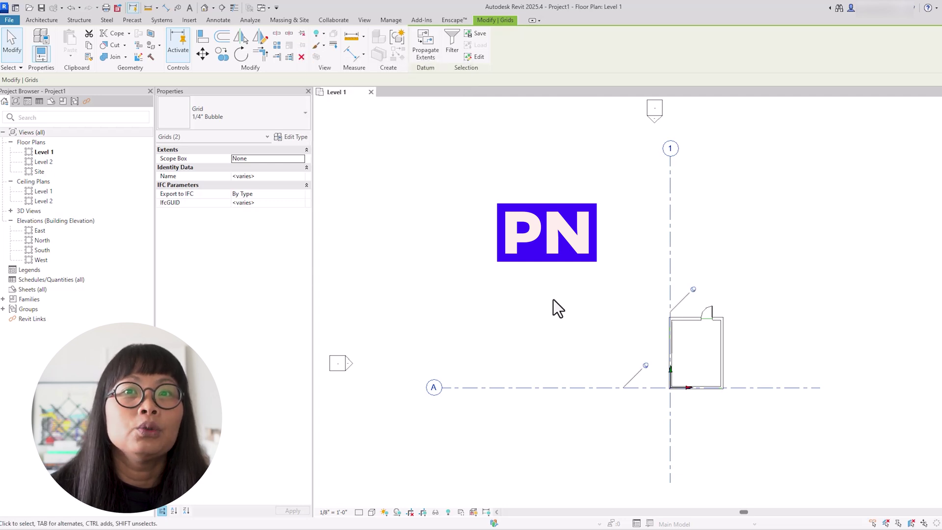
Step: Test whether the pinned grids can be selected, ending with grid 1, and clear the selection
key("Escape")
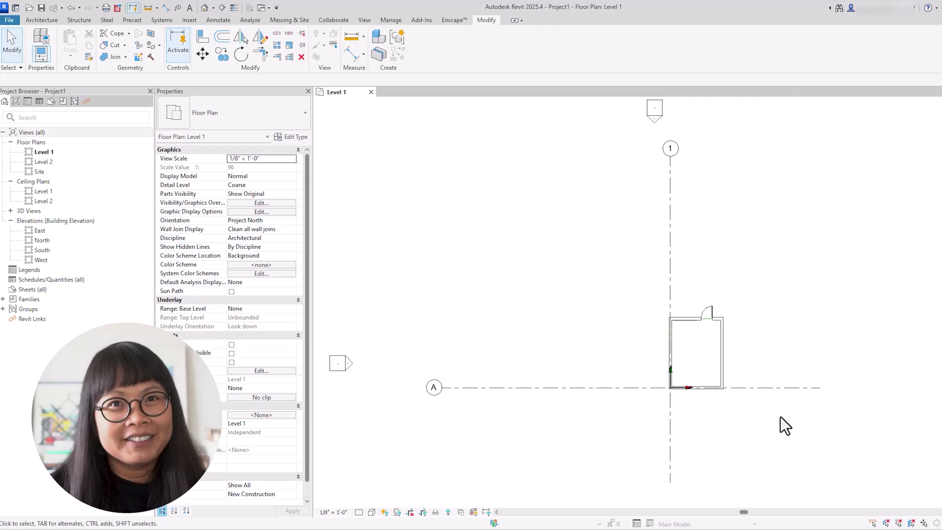
left_click_drag(705, 248, 584, 212)
left_click_drag(627, 457, 591, 314)
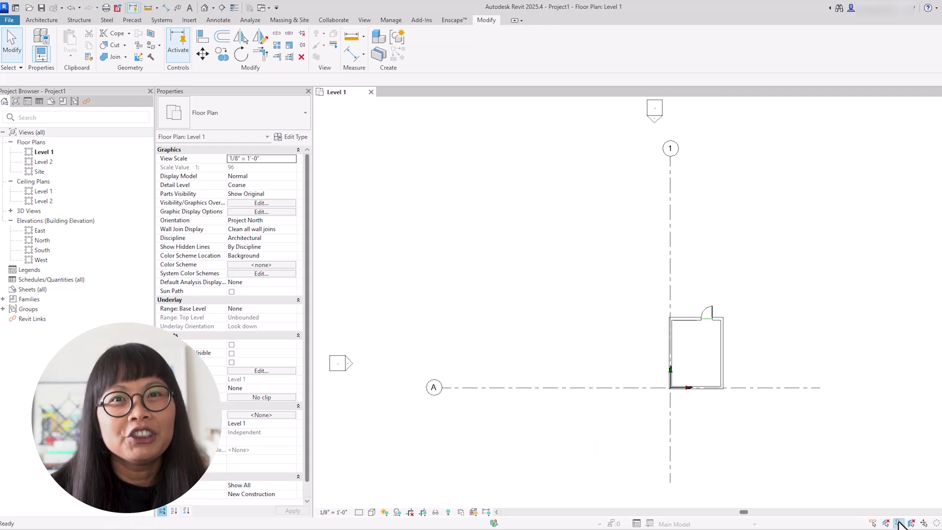
left_click(769, 361)
left_click_drag(757, 297, 598, 221)
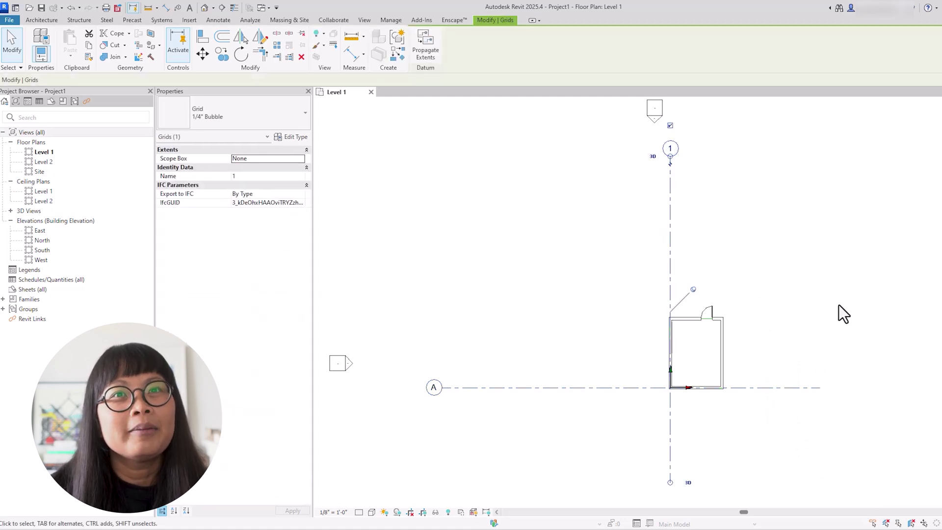
key("Escape")
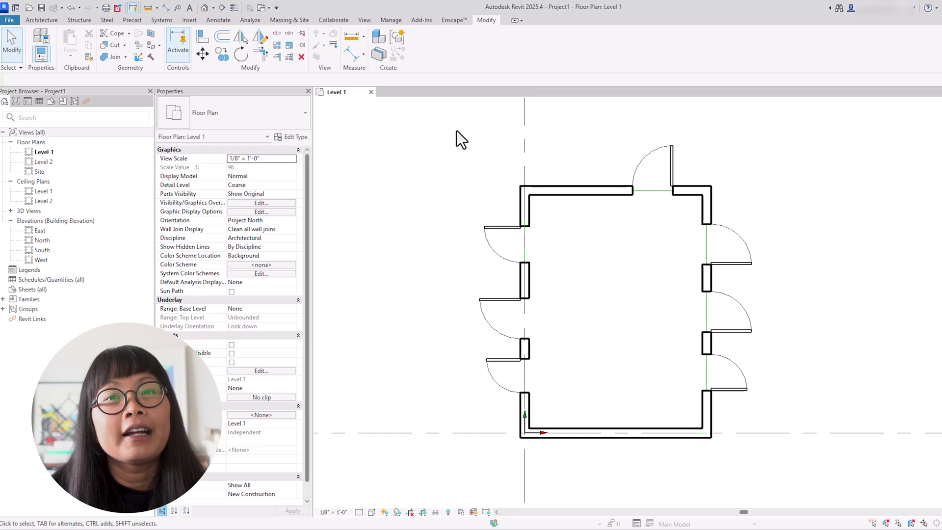
Step: Try a window selection and a crossing selection across the room's walls and doors, clearing each selection
left_click_drag(445, 131, 791, 406)
key("Escape")
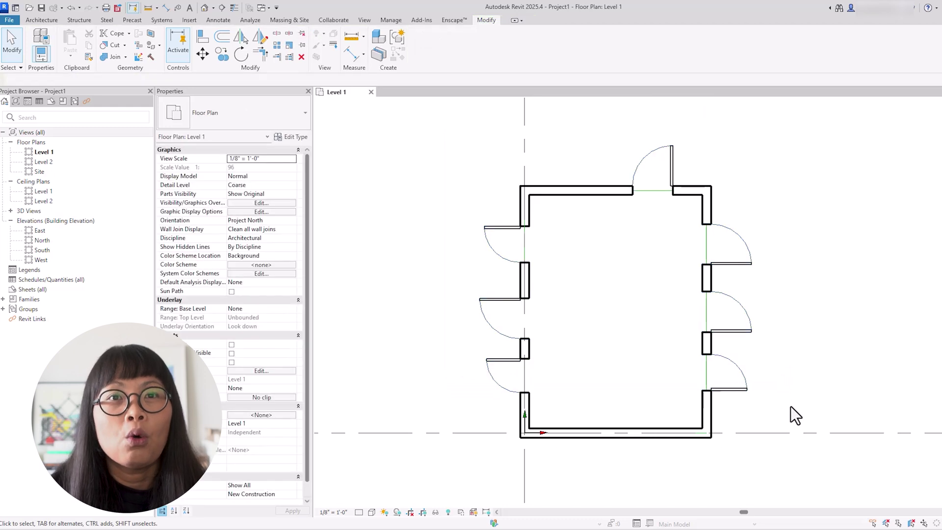
left_click_drag(817, 470, 483, 248)
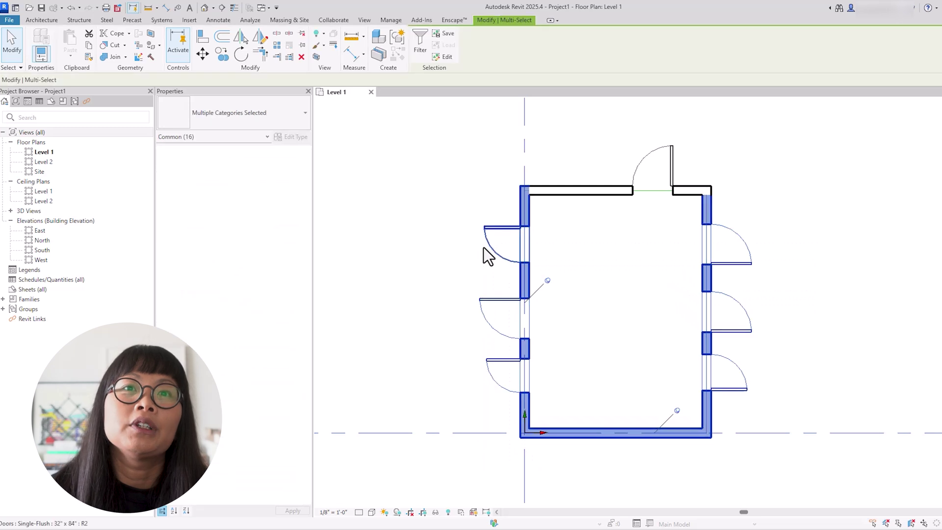
left_click(423, 303)
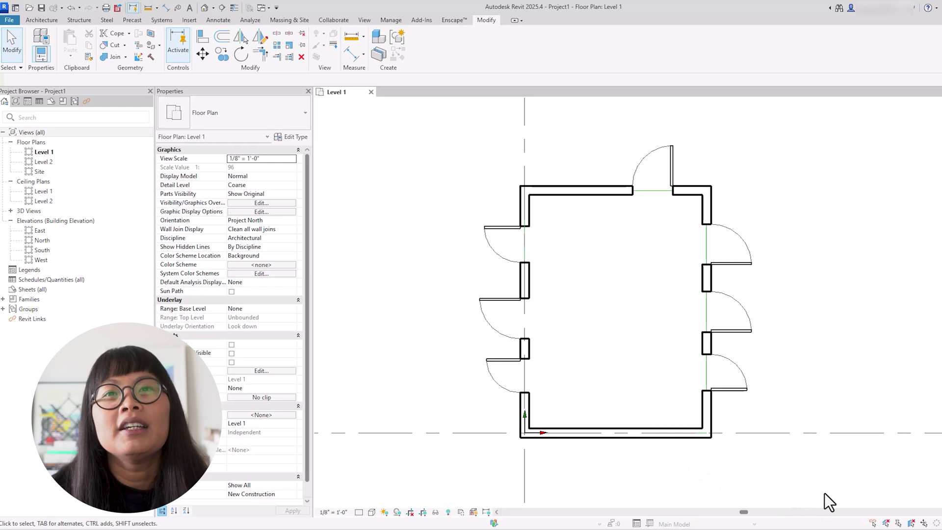
Step: Select the whole room with a crossing window, filter the selection to doors only, and open the doors' type list
left_click_drag(825, 494, 399, 176)
left_click_drag(425, 129, 425, 128)
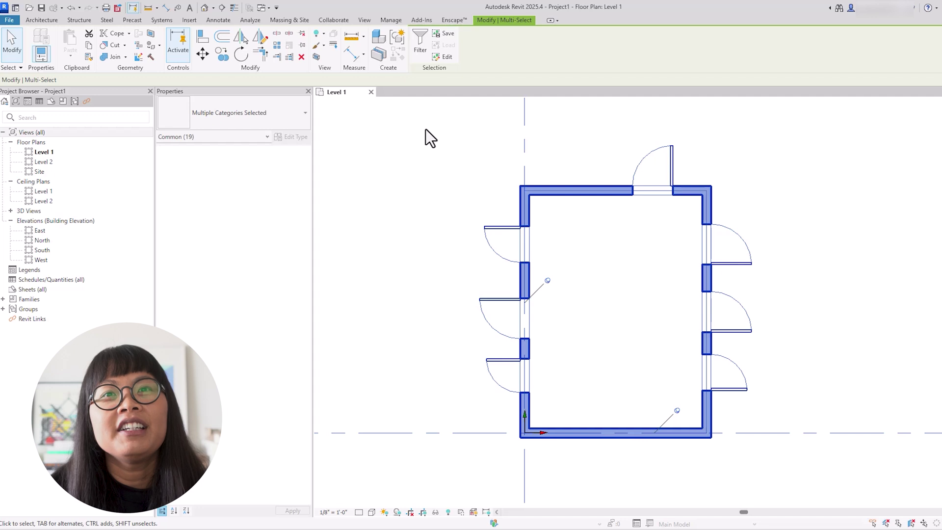
left_click(416, 55)
left_click_drag(426, 84, 507, 225)
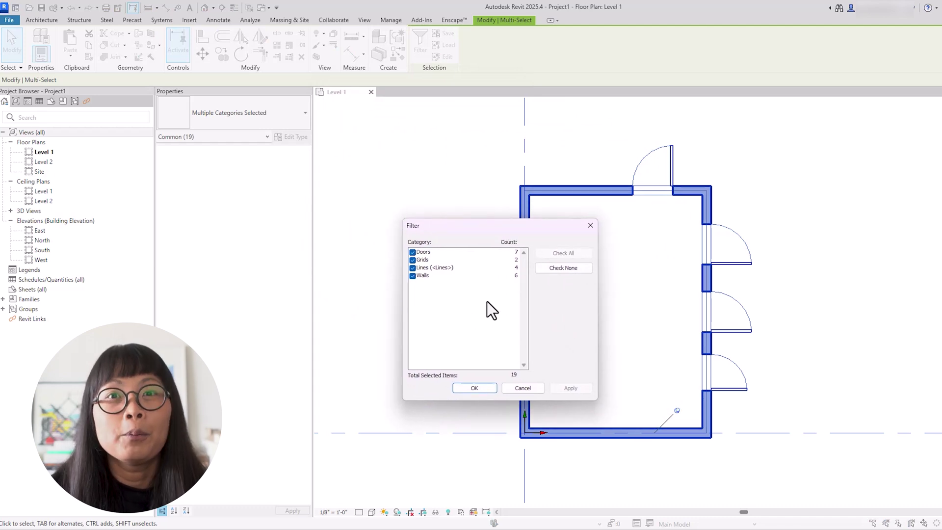
left_click(563, 272)
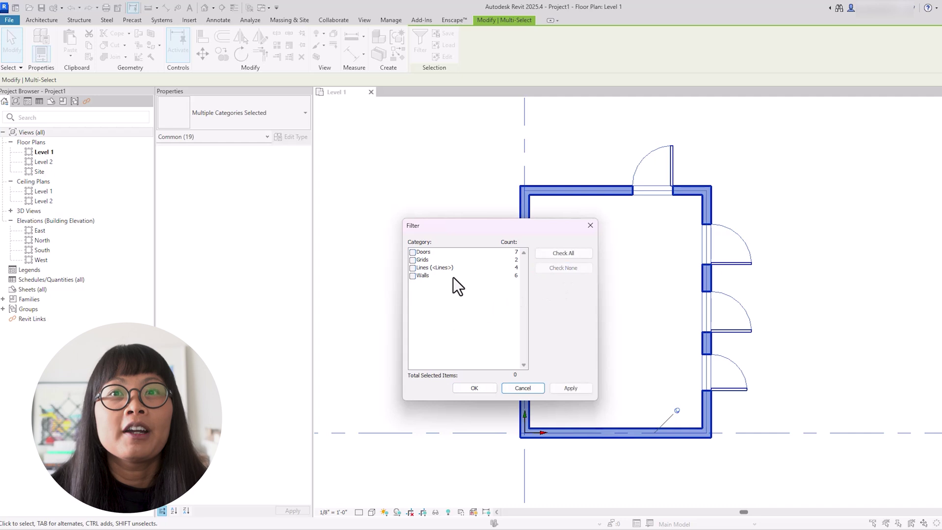
left_click(412, 252)
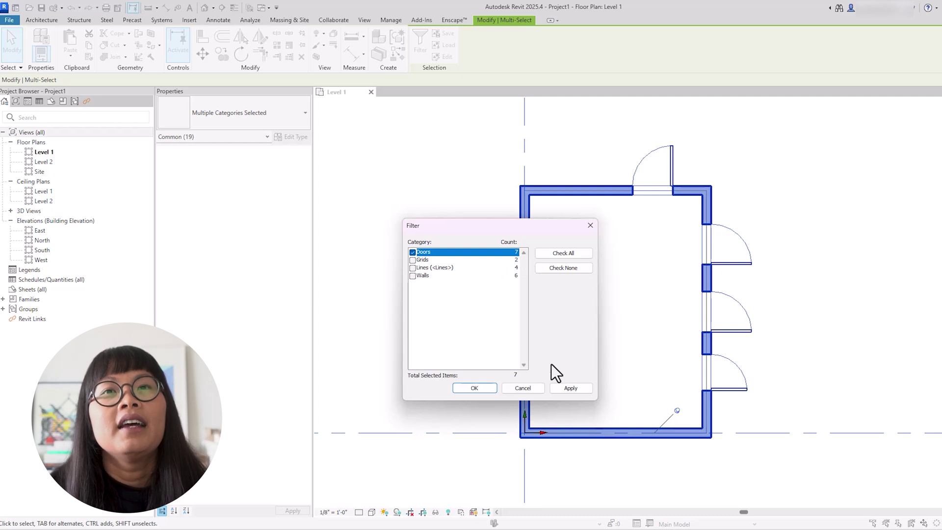
left_click(579, 388)
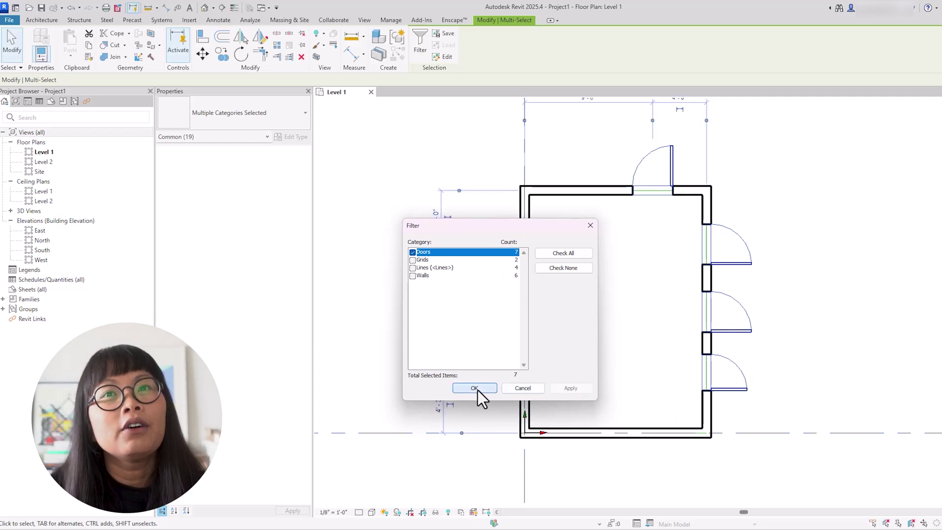
left_click(476, 388)
left_click(282, 117)
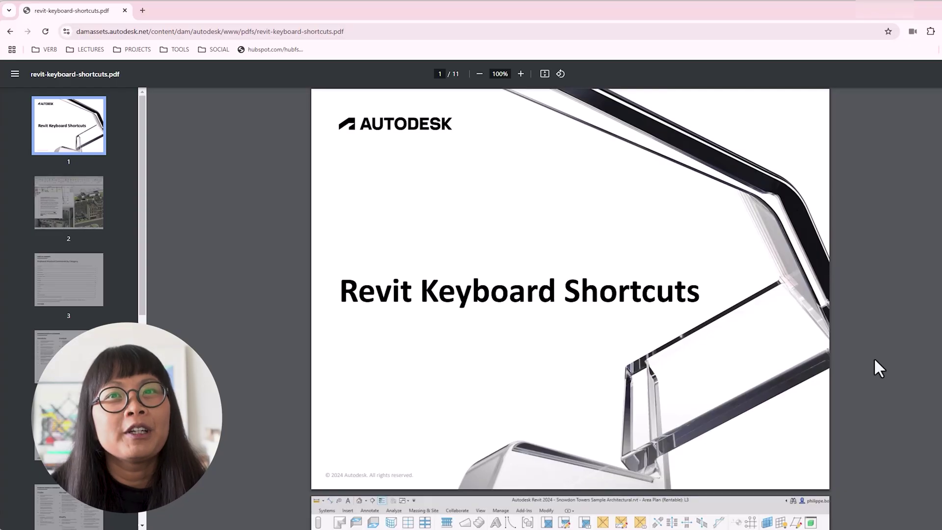
Step: Switch to the Revit Keyboard Shortcuts PDF in the browser and look through its contents and command lists by category
scroll(882, 400, "down", 10)
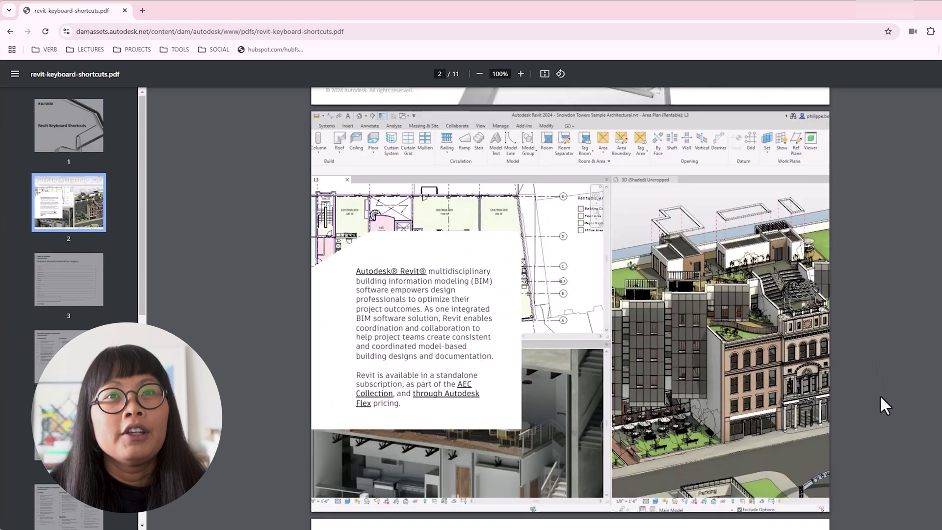
scroll(881, 397, "down", 4)
scroll(880, 397, "down", 12)
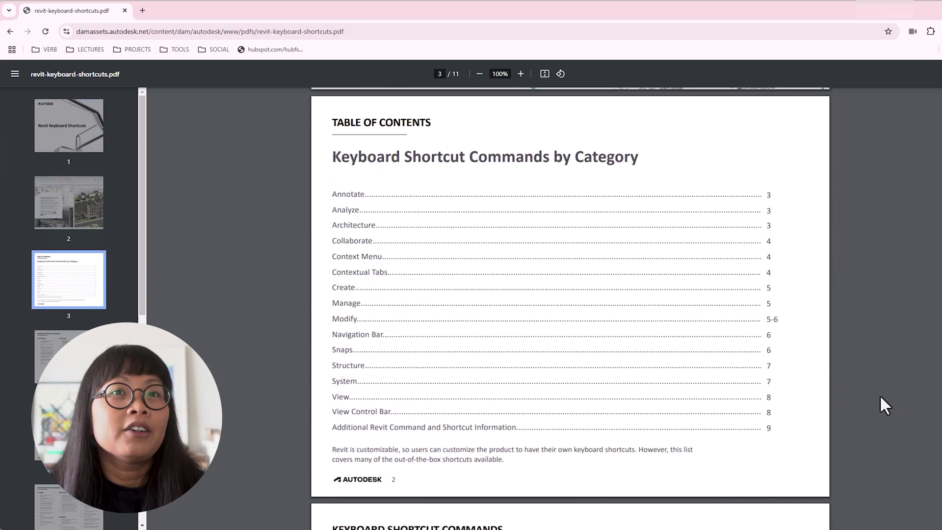
scroll(880, 398, "down", 16)
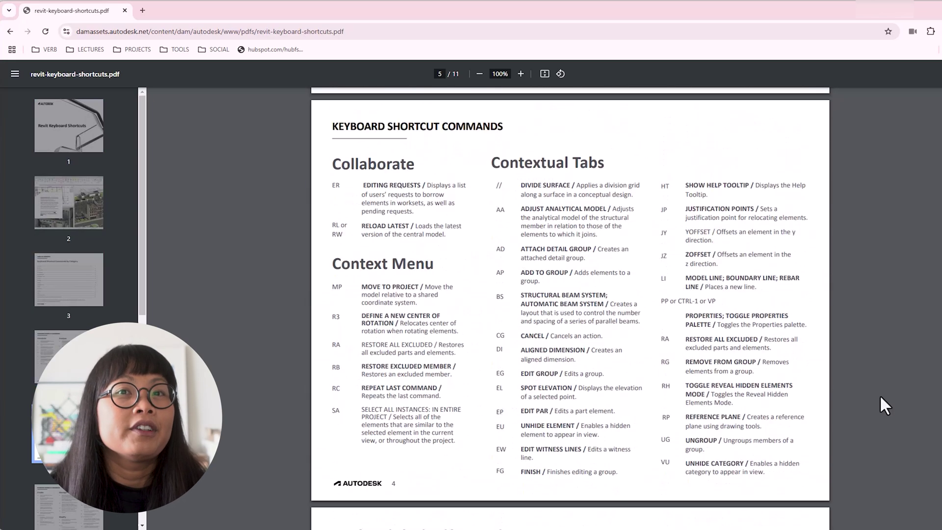
scroll(880, 397, "down", 16)
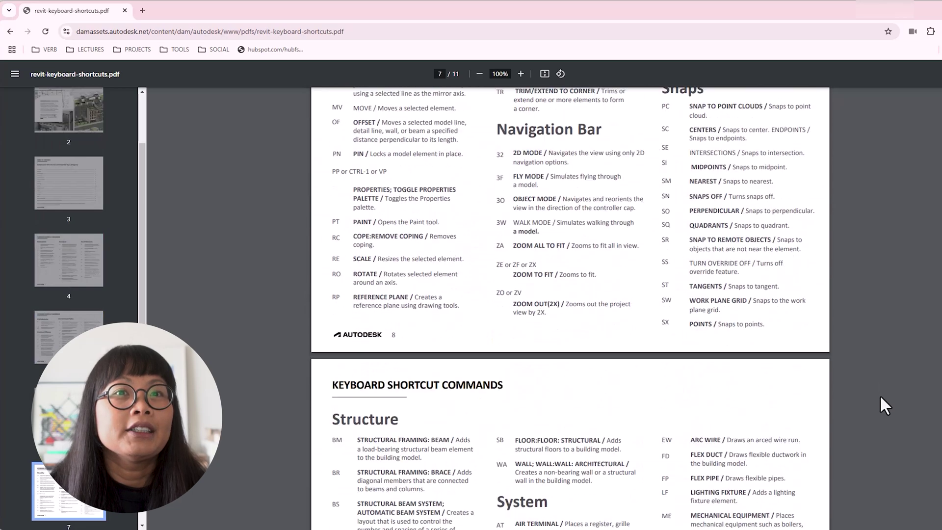
scroll(881, 397, "down", 12)
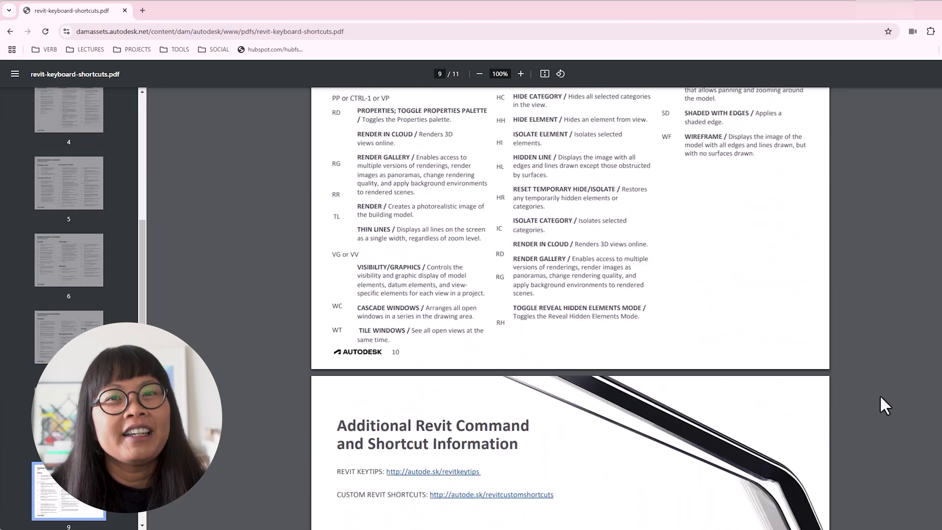
scroll(881, 397, "down", 3)
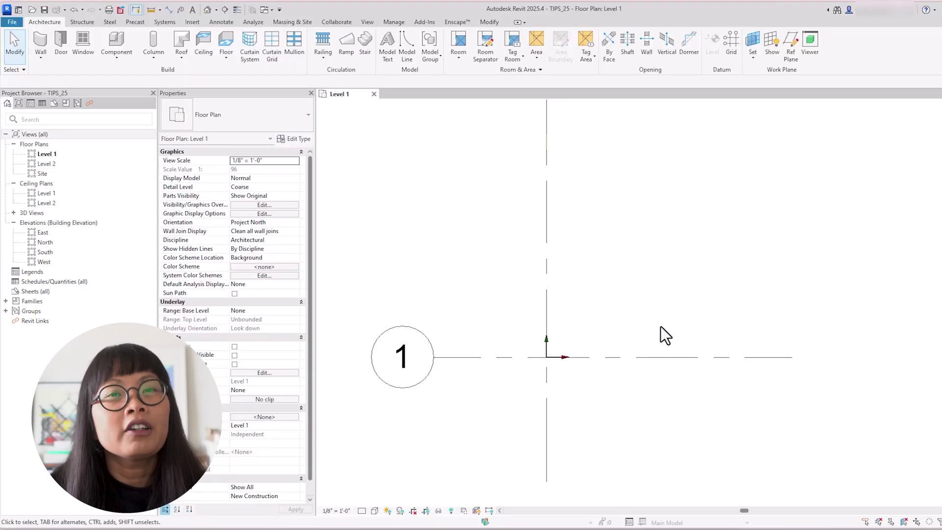
Step: Draw a Generic - 8" wall about 15' long along grid 1, starting at the intersection with the vertical grid
key("w")
key("a")
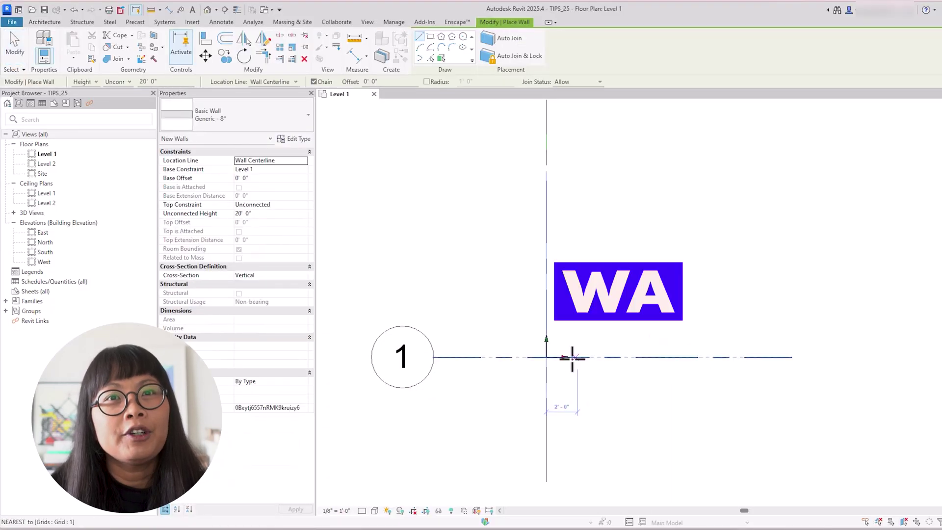
left_click(546, 357)
left_click(780, 357)
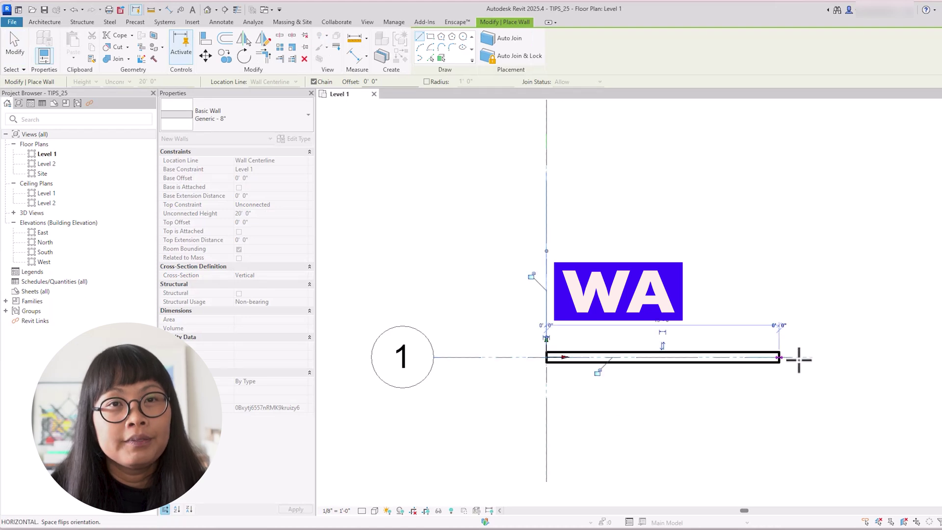
key("Escape")
Step: Place a Single-Flush 30" x 84" door in the wall, centred about 3' from its east end
key("d")
key("r")
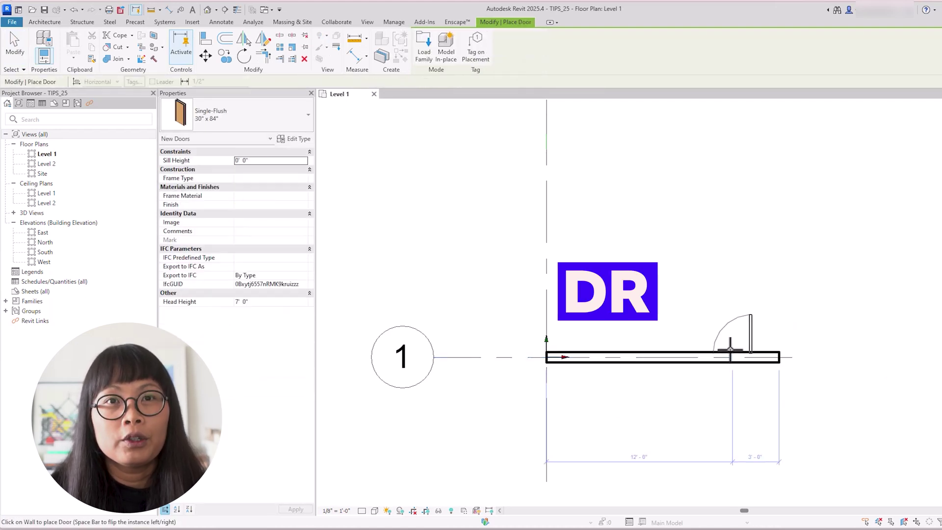
left_click(734, 356)
key("Escape")
Step: Place a Fixed 36" x 48" window in the wall, centred about 4'-6" from its west end
key("w")
key("n")
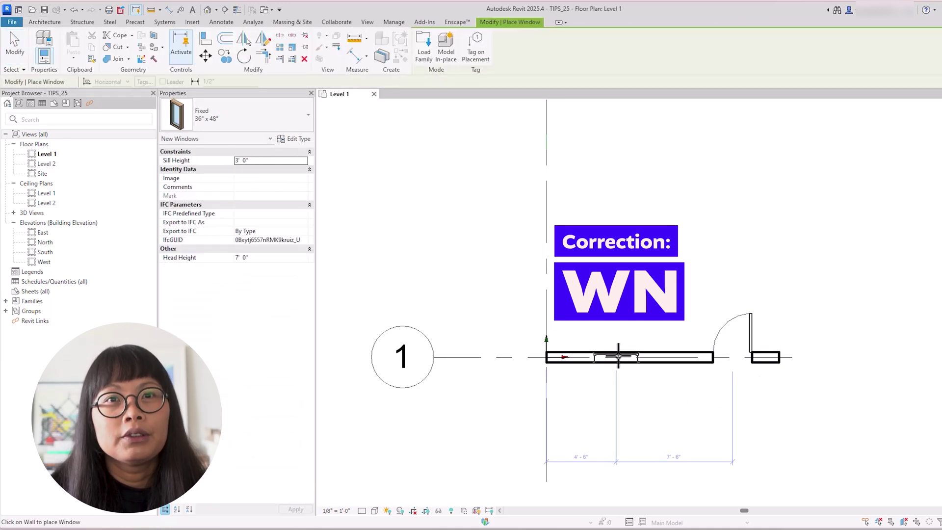
left_click(618, 357)
key("Escape")
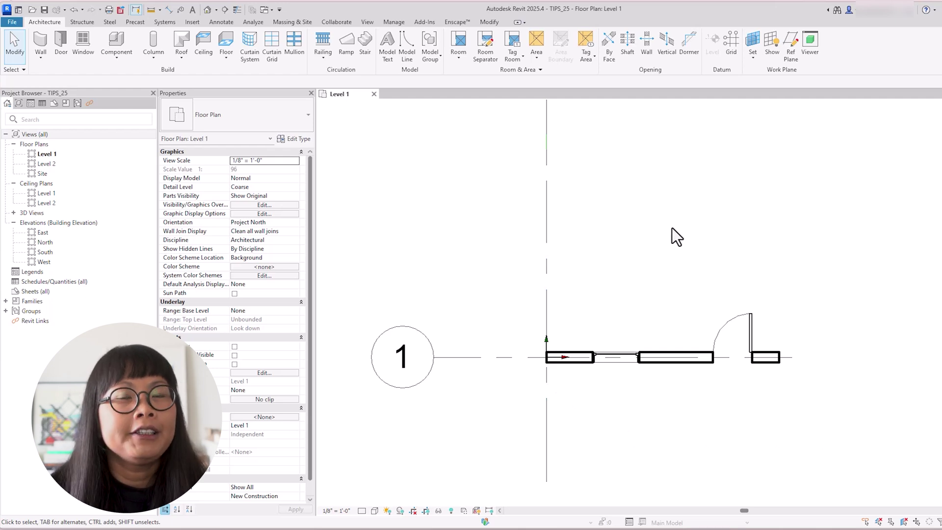
Step: Draw a horizontal detail line above the wall and its door
key("d")
key("l")
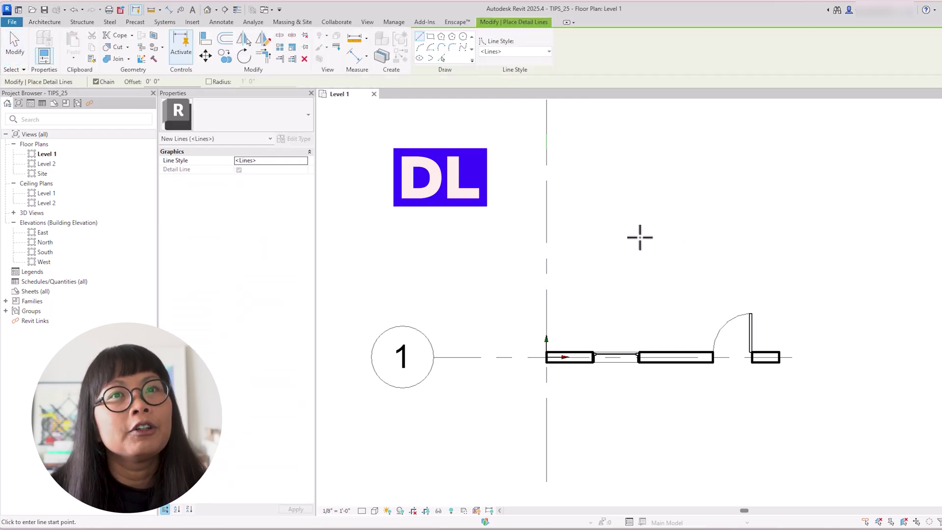
left_click(662, 259)
left_click(855, 259)
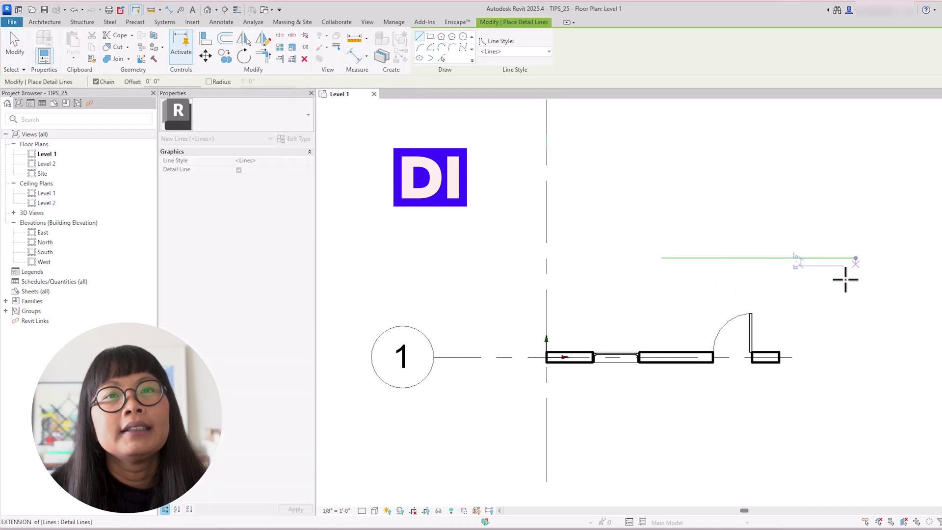
key("Escape")
key("Escape")
Step: Add an aligned dimension from the door's centre to the wall's east end, placed above the door
key("d")
key("i")
left_click(733, 344)
left_click(779, 353)
left_click(790, 293)
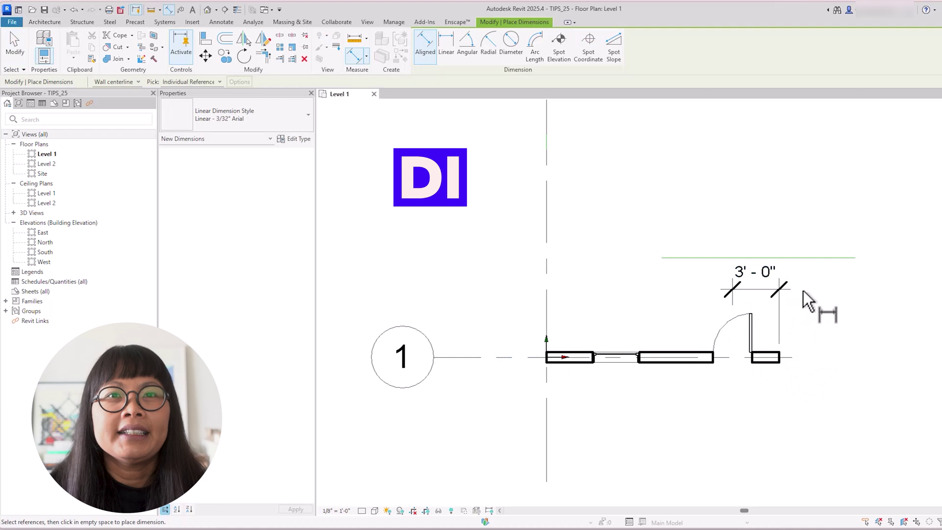
key("Escape")
key("Escape")
Step: Add a text note reading "hello" above the detail line
key("t")
left_click(640, 154)
type("hello")
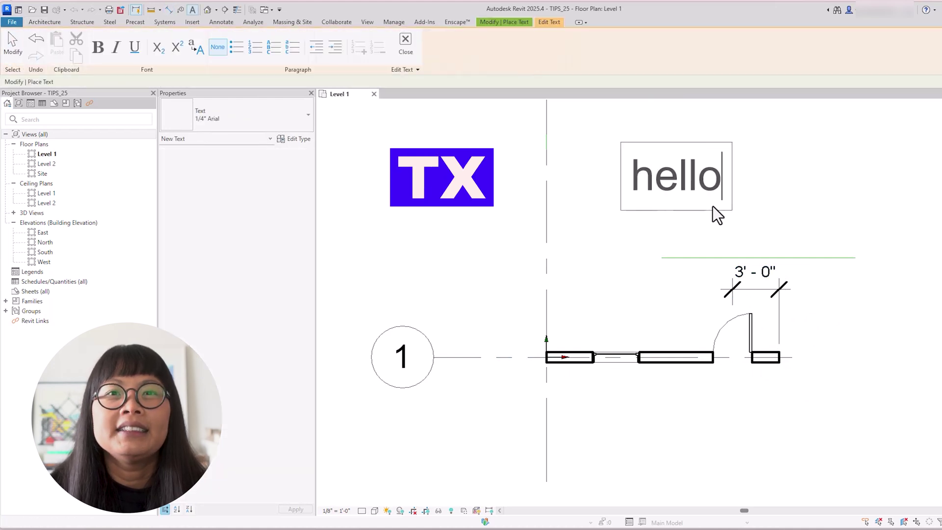
key("Escape")
key("Escape")
Step: Tag the window in the wall by category
key("t")
key("g")
left_click(624, 362)
left_click(622, 362)
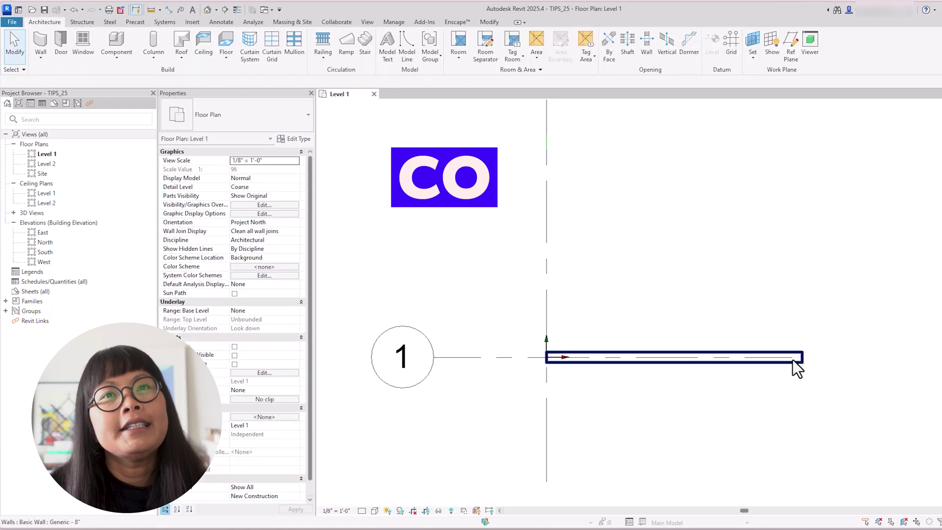
Step: Copy the horizontal wall on grid 1 straight up from its east end
left_click(793, 360)
key("c")
key("o")
left_click(793, 359)
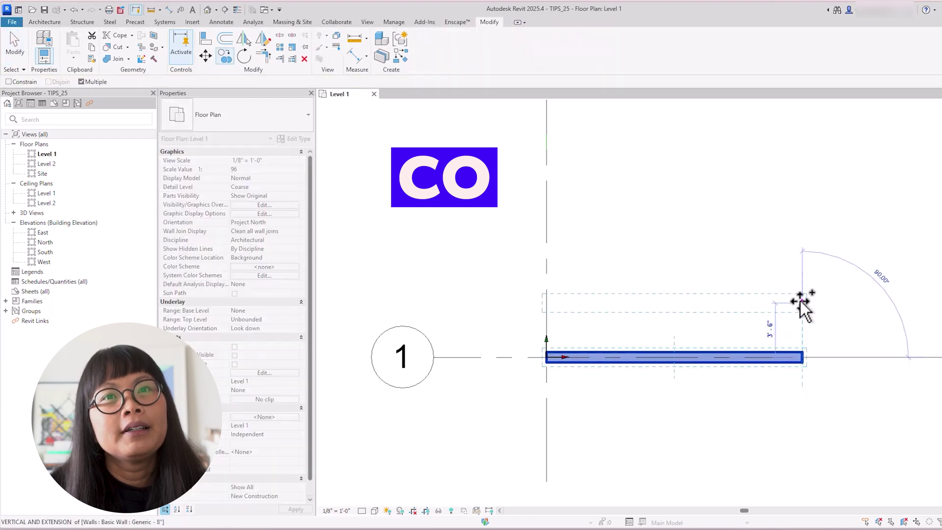
left_click(803, 288)
left_click(791, 303)
Step: Move the copied wall horizontally to the east
left_click(793, 290)
key("m")
key("v")
left_click(802, 291)
left_click(917, 292)
Step: Rotate the moved wall to vertical so it crosses the horizontal wall near its east end
key("r")
key("o")
left_click(906, 293)
left_click(782, 131)
Step: Offset a copy of the vertical wall 1' to the east
key("o")
key("f")
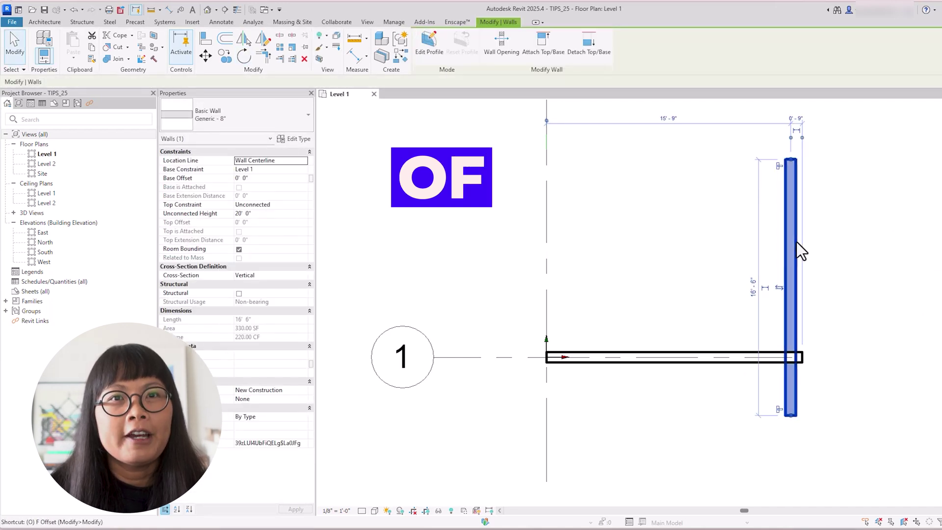
left_click(800, 240)
Step: Mirror the horizontal wall and the offset vertical wall about the offset wall's centreline, keeping the originals
key("m")
key("m")
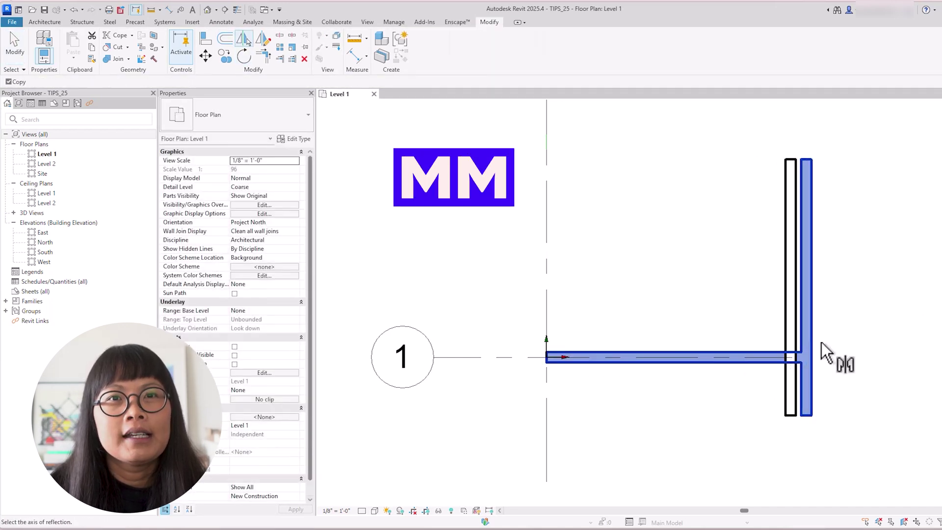
left_click(807, 345)
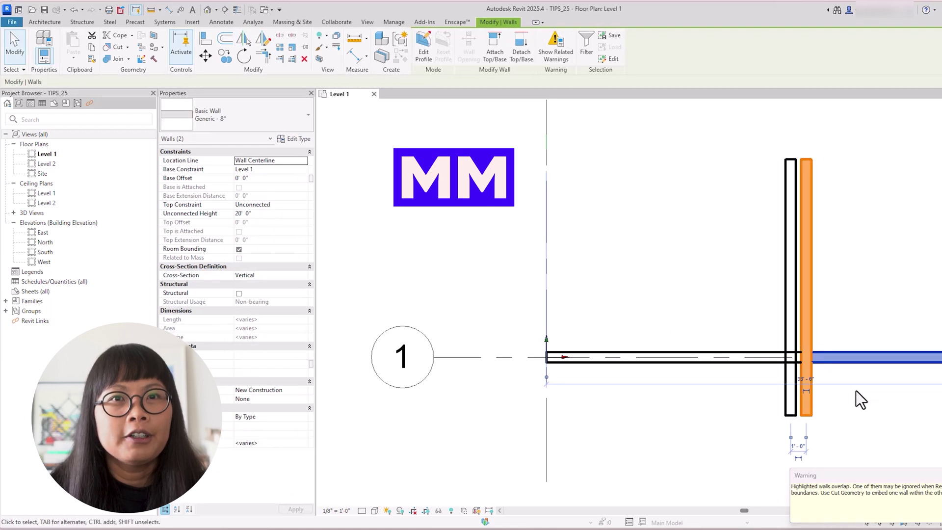
key("Escape")
Step: Align the south ends of the two vertical walls with the north face of the horizontal wall
scroll(827, 408, "down", 3)
scroll(785, 383, "up", 3)
key("a")
key("l")
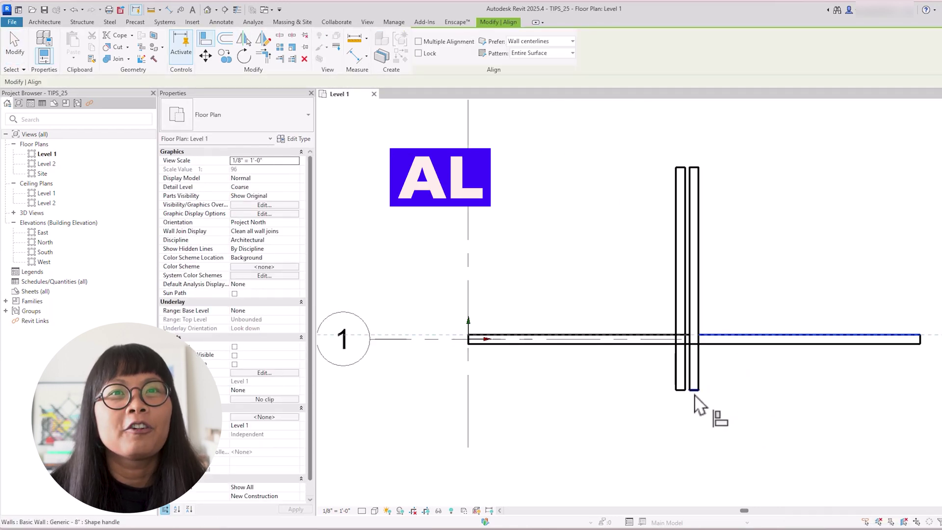
left_click(648, 338)
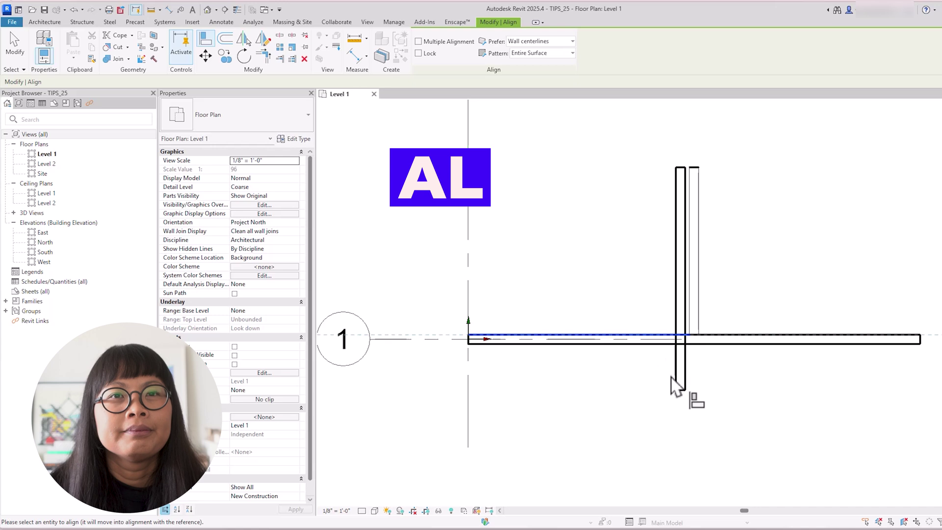
left_click(682, 388)
Step: Trim/extend the south horizontal wall and the short east wall to meet in a corner, closing the rectangular room
key("t")
key("r")
left_click(756, 338)
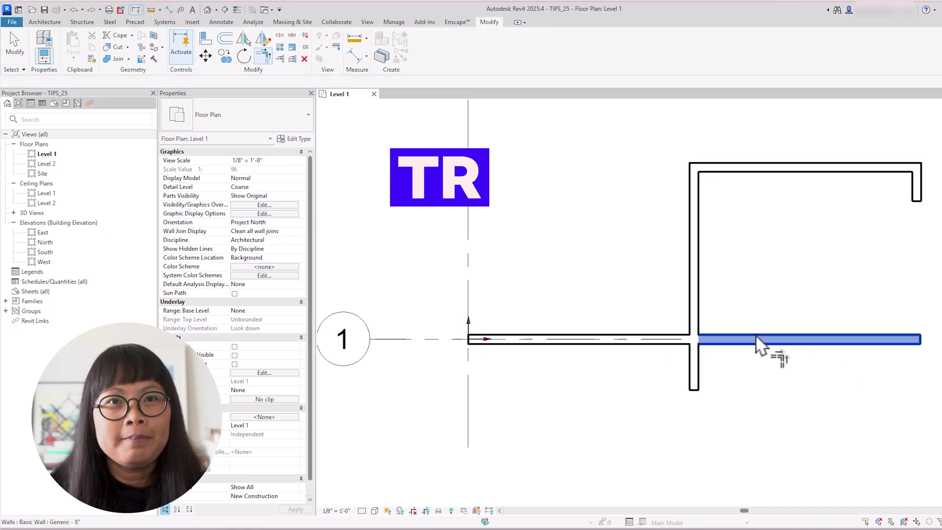
left_click(917, 196)
Step: Split the room's west wall at two points and remove the segment between them to leave an opening
key("s")
key("l")
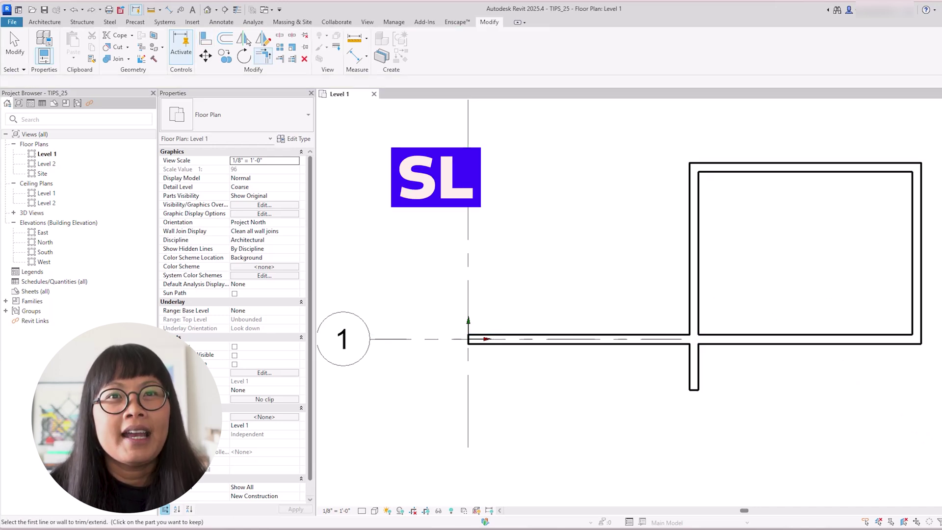
left_click(694, 252)
key("Escape")
key("Escape")
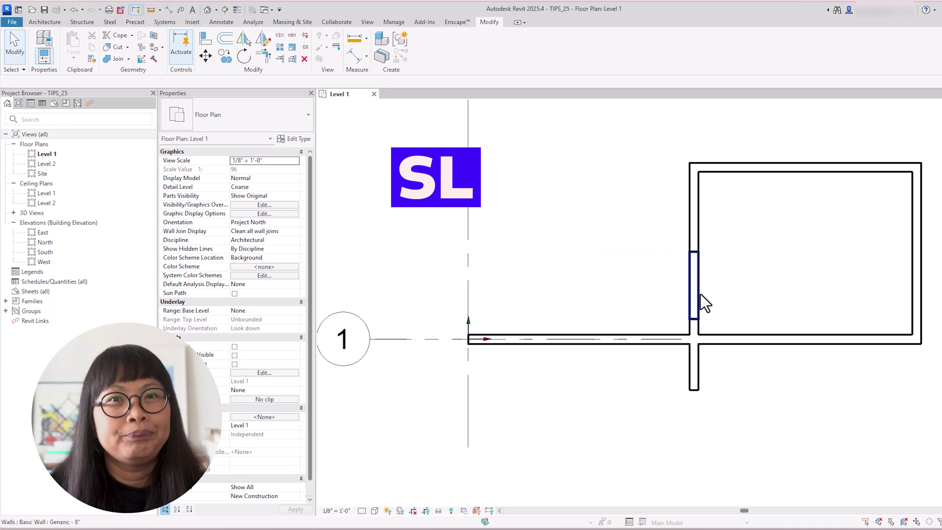
left_click(700, 294)
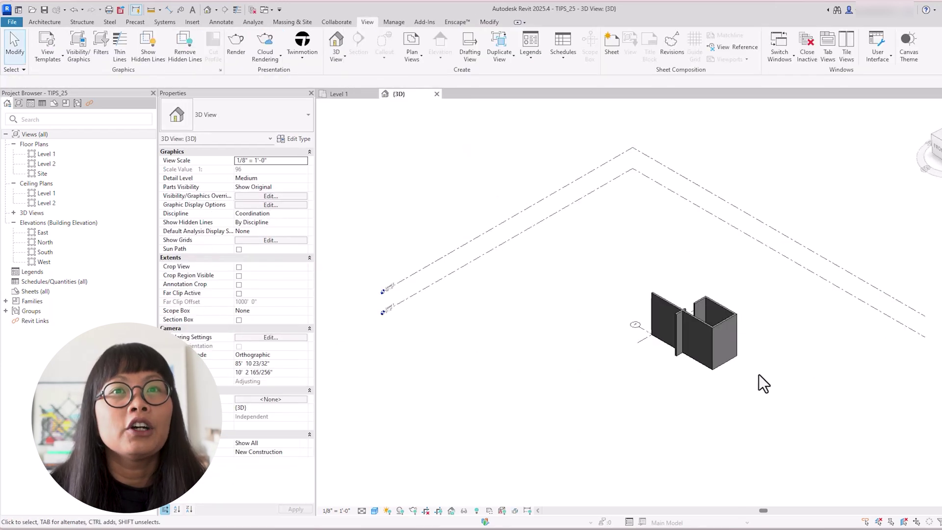
Step: Tile the open 3D and Level 1 views side by side and make the Level 1 plan active
scroll(717, 348, "up", 5)
key("w")
key("t")
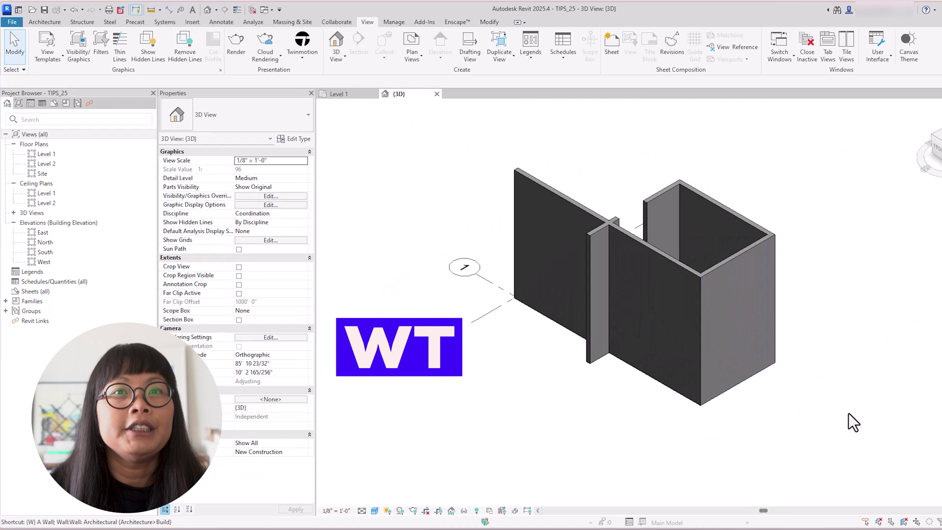
scroll(431, 378, "down", 3)
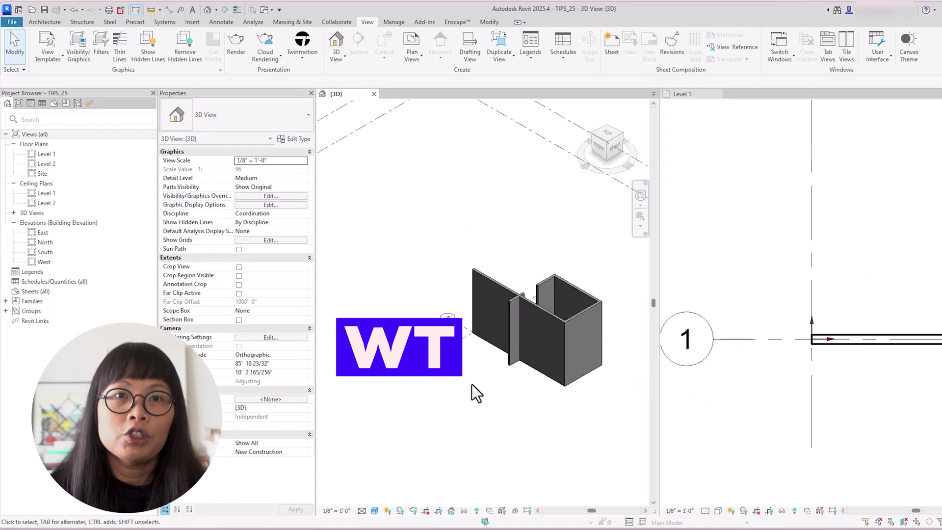
scroll(472, 384, "down", 3)
left_click(867, 372)
Step: Turn Thin Lines display on for the Level 1 floor plan and switch it back off
key("t")
key("l")
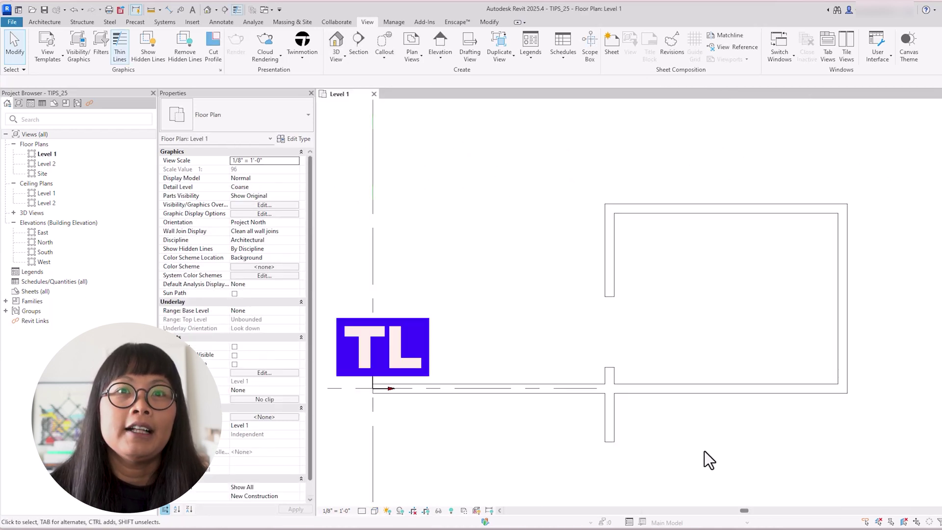
key("t")
key("l")
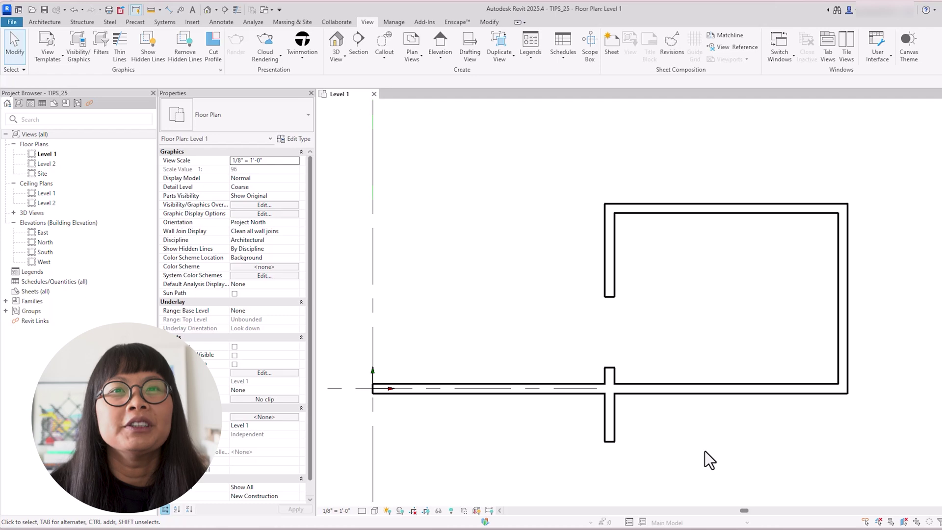
Step: Open the Visibility/Graphic Overrides of the Level 1 floor plan and look through the model categories
key("v")
key("g")
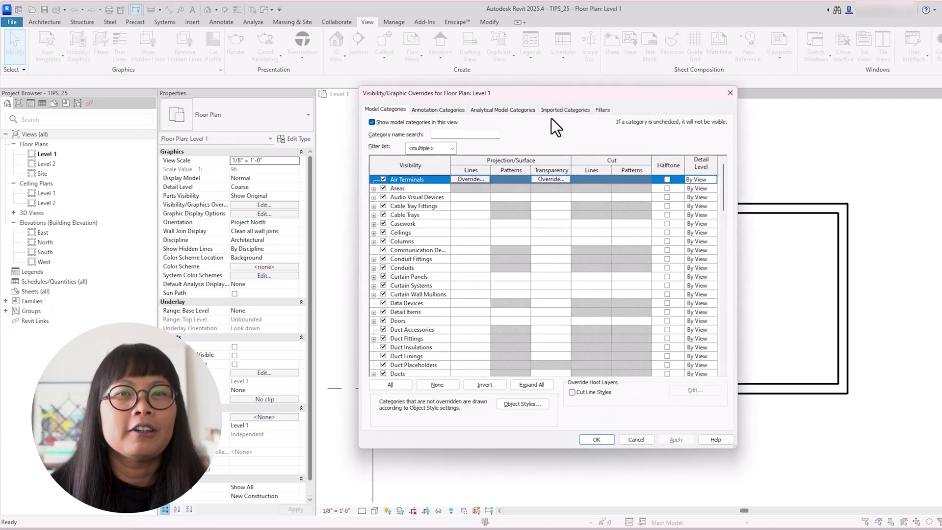
scroll(502, 302, "down", 2)
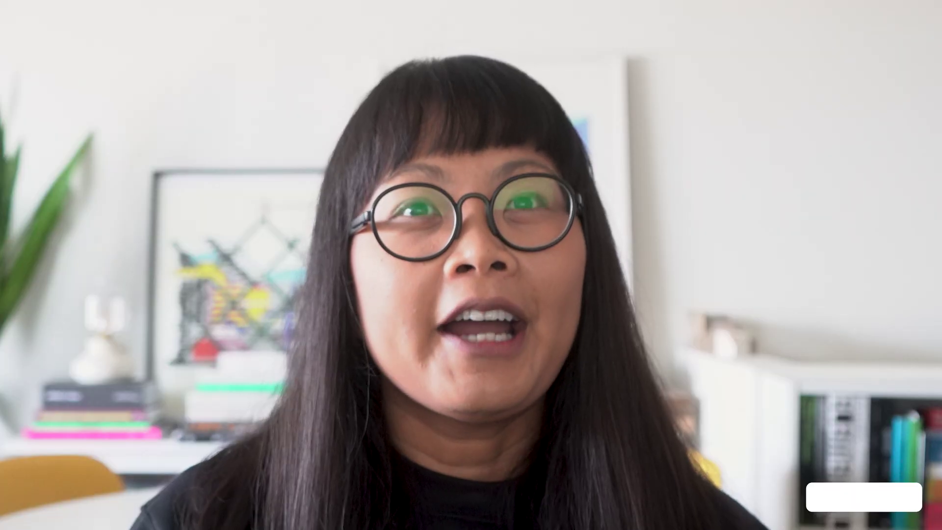